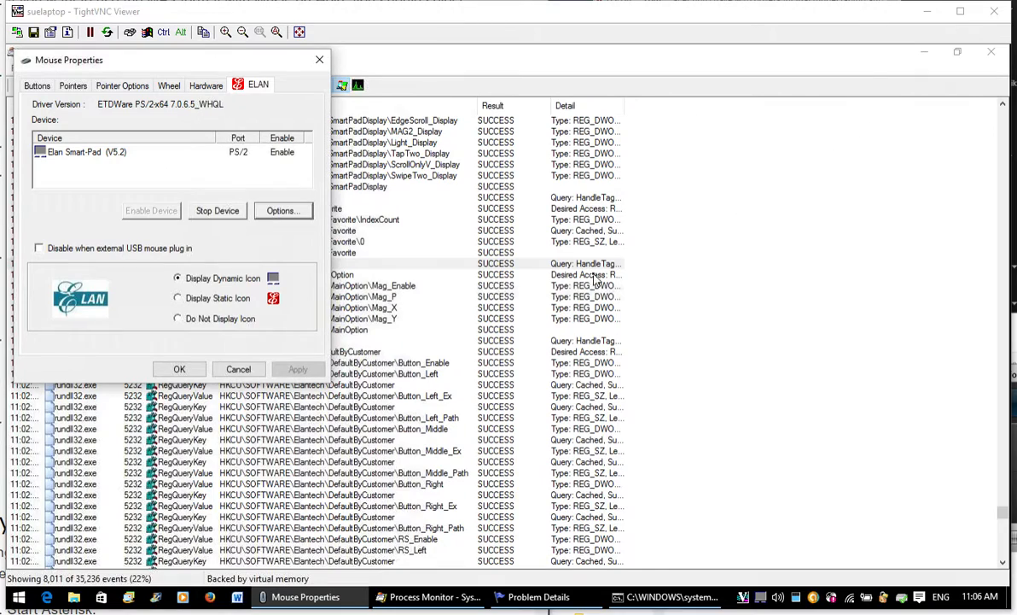
Switch to Process Monitor, widen the Path column to show full registry paths, and return to the first listed event
click(436, 287)
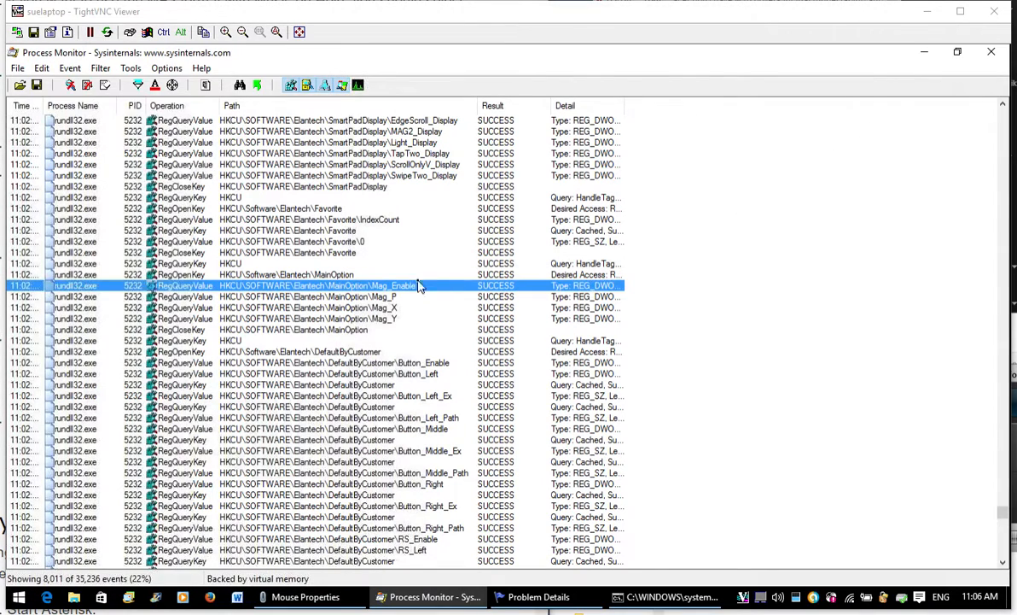
drag(1004, 515, 1003, 524)
drag(477, 105, 677, 106)
drag(1005, 531, 990, 104)
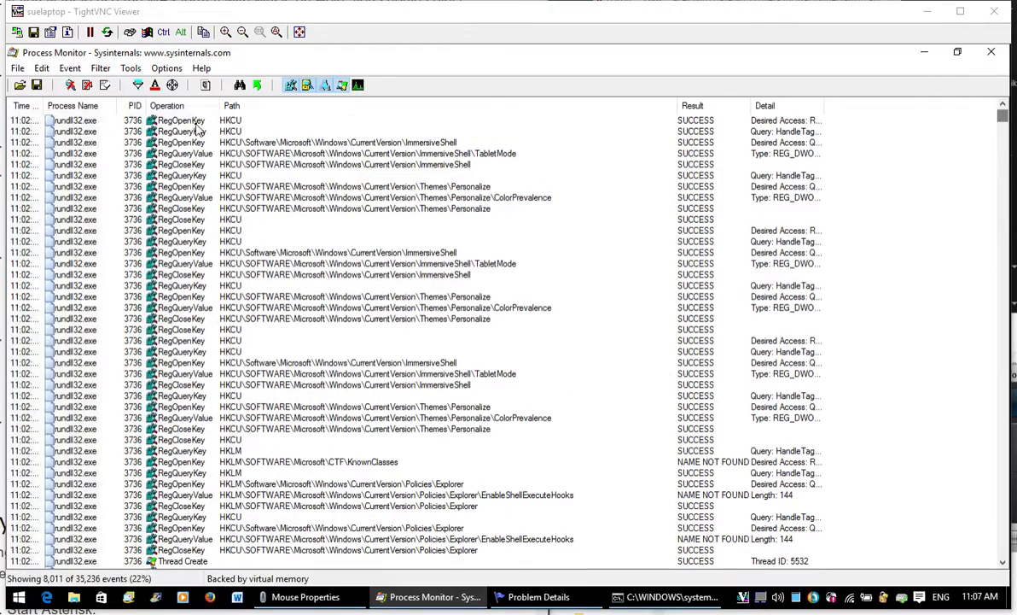
Add a filter that includes events whose Process Name contains werfault, and apply it
click(138, 84)
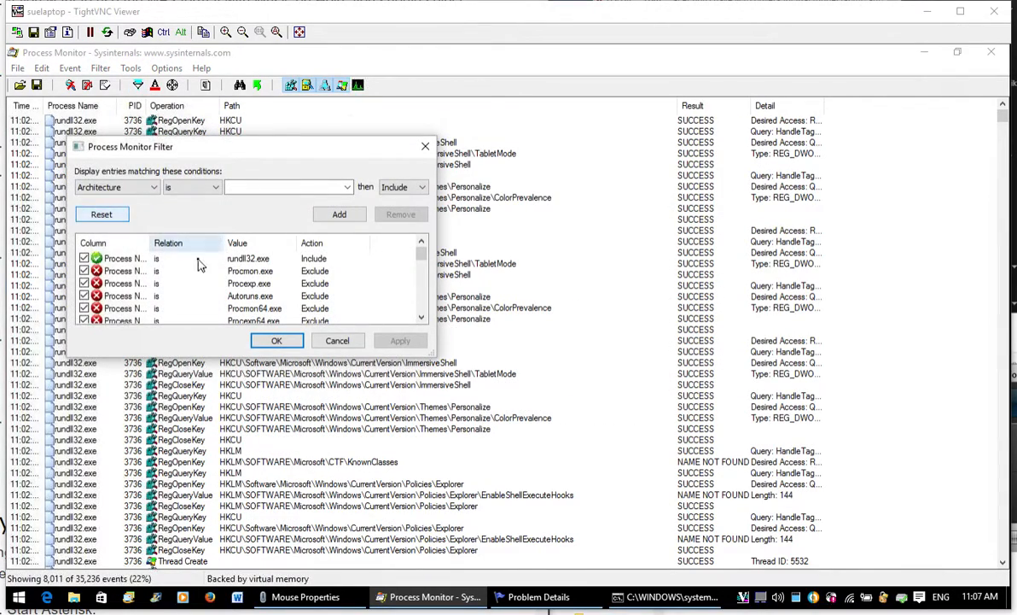
click(153, 187)
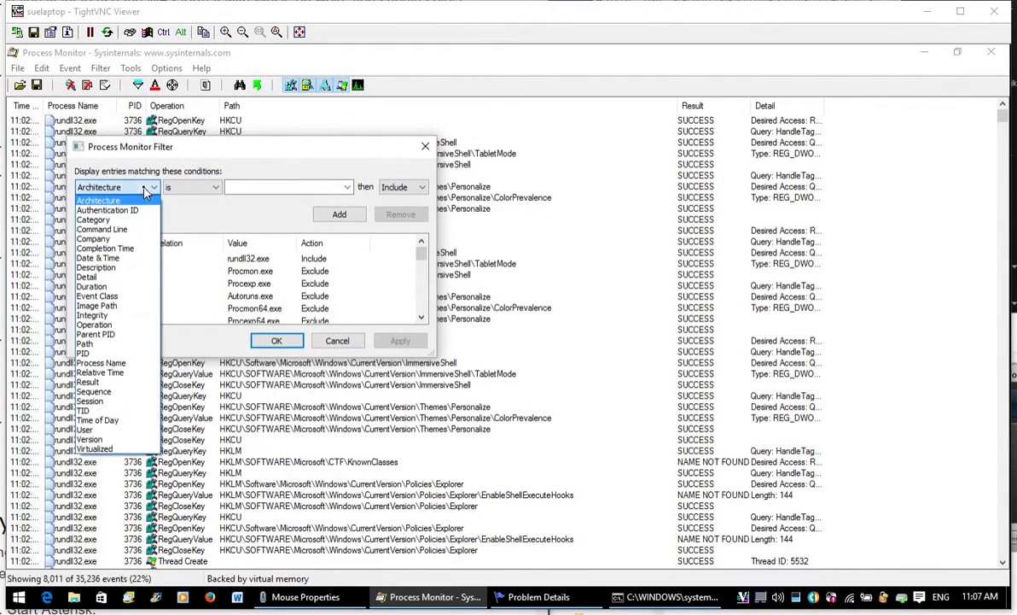
click(100, 363)
click(192, 186)
click(188, 258)
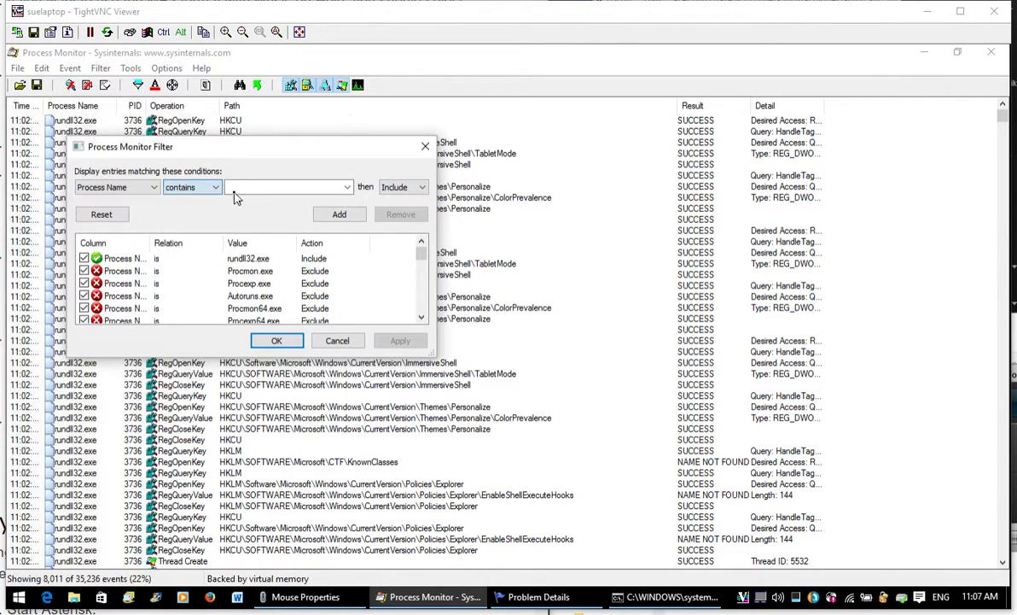
click(244, 187)
text(werfault)
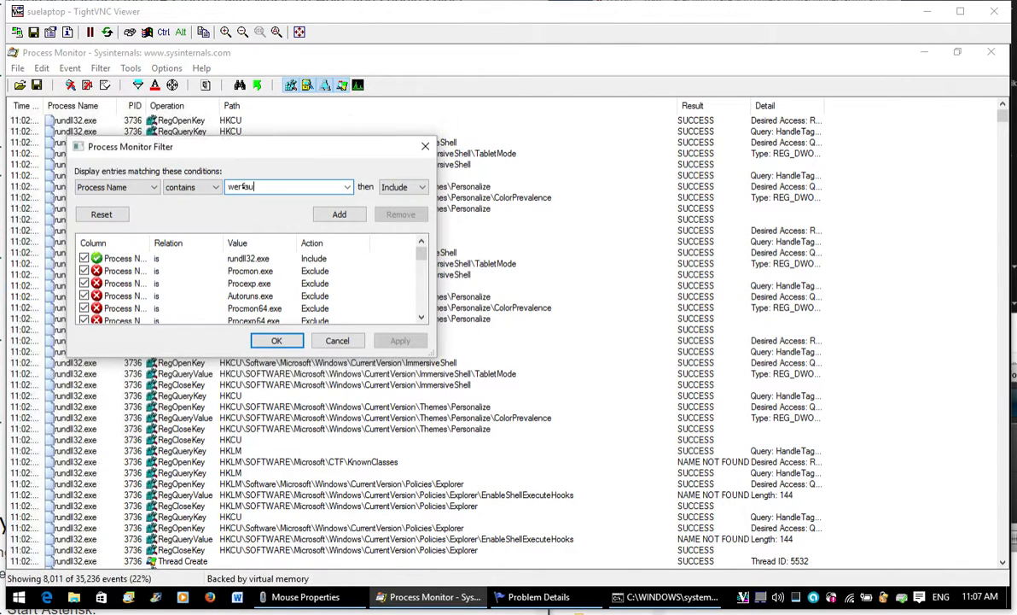
click(334, 214)
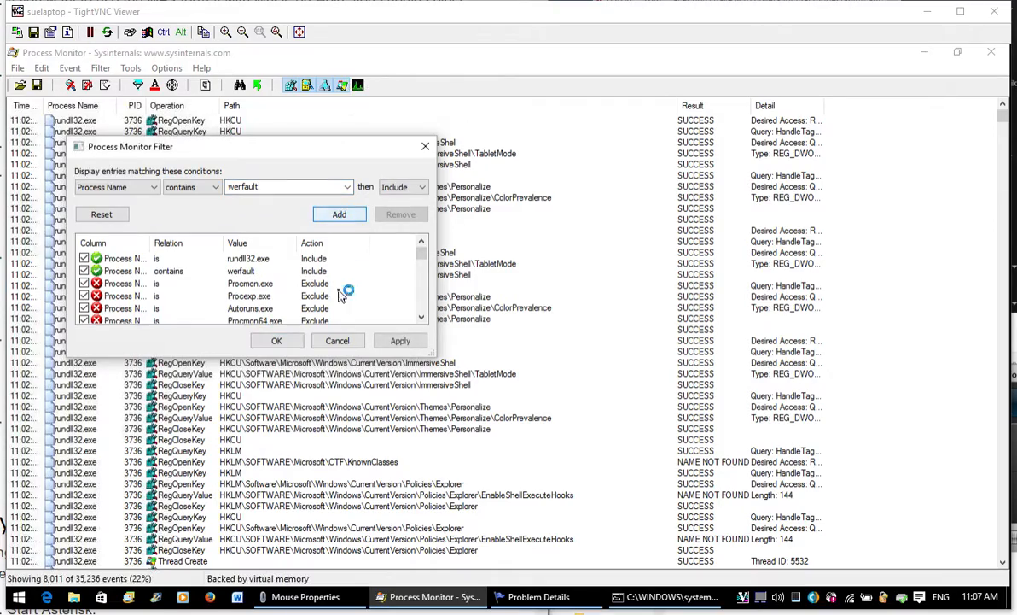
click(277, 340)
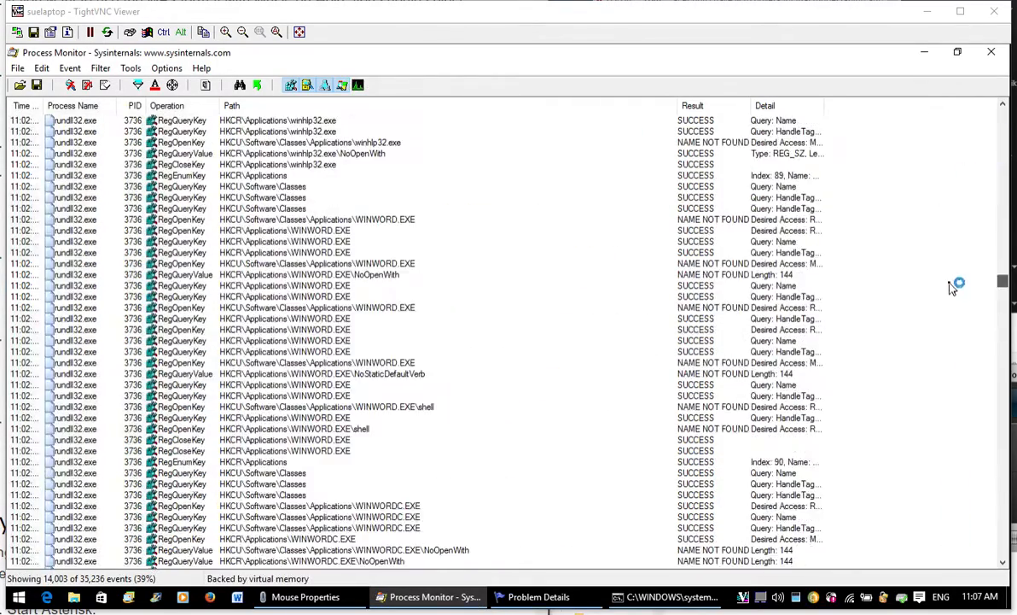
Look through the filtered events for the point where rundll32.exe launches WerFault.exe
key(Page_Down)
key(Page_Down)
key(Page_Down)
key(Page_Down)
key(Page_Down)
key(Page_Down)
key(Page_Down)
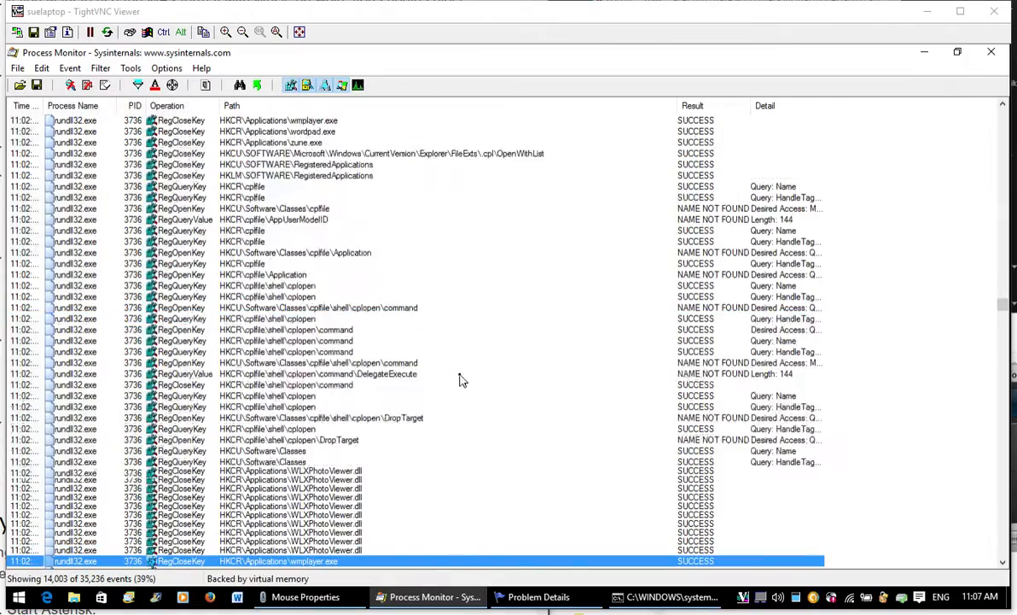
key(Page_Down)
key(Page_Down)
key(Page_Down)
key(Page_Down)
key(Page_Down)
key(Page_Down)
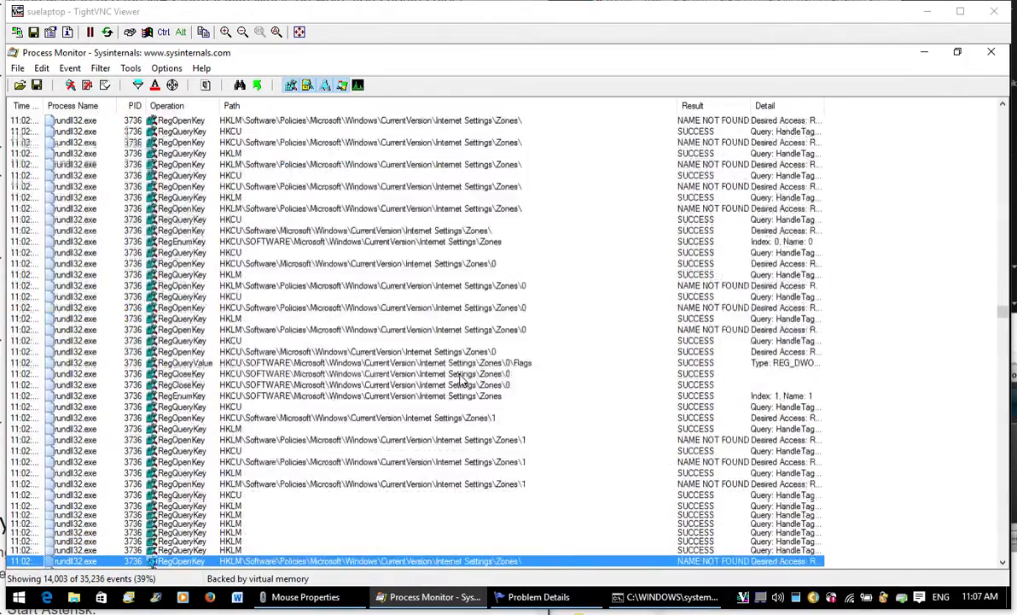
drag(1005, 328, 1001, 353)
scroll(500, 454, down, 7)
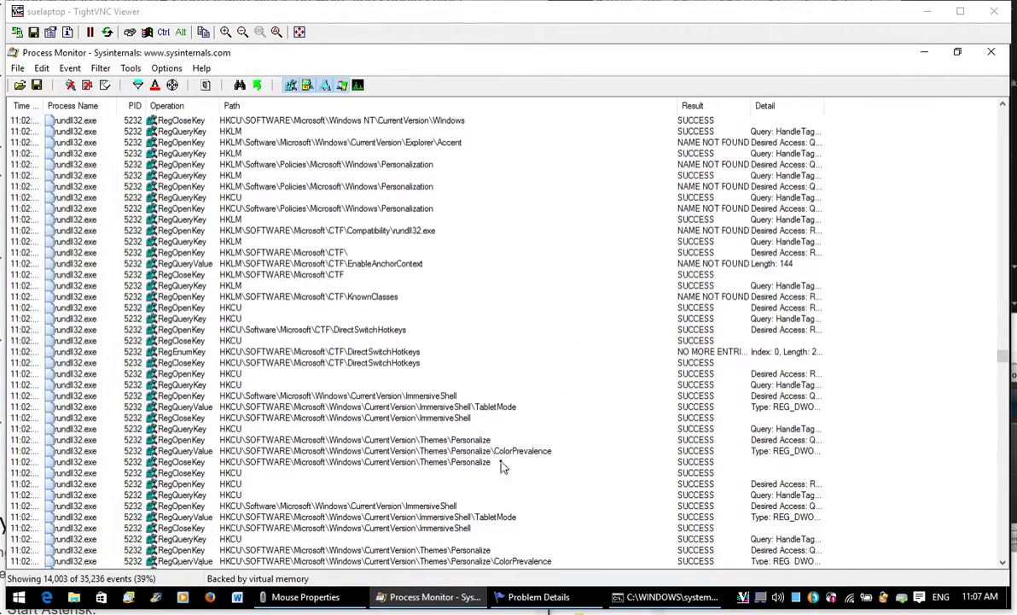
scroll(346, 502, down, 5)
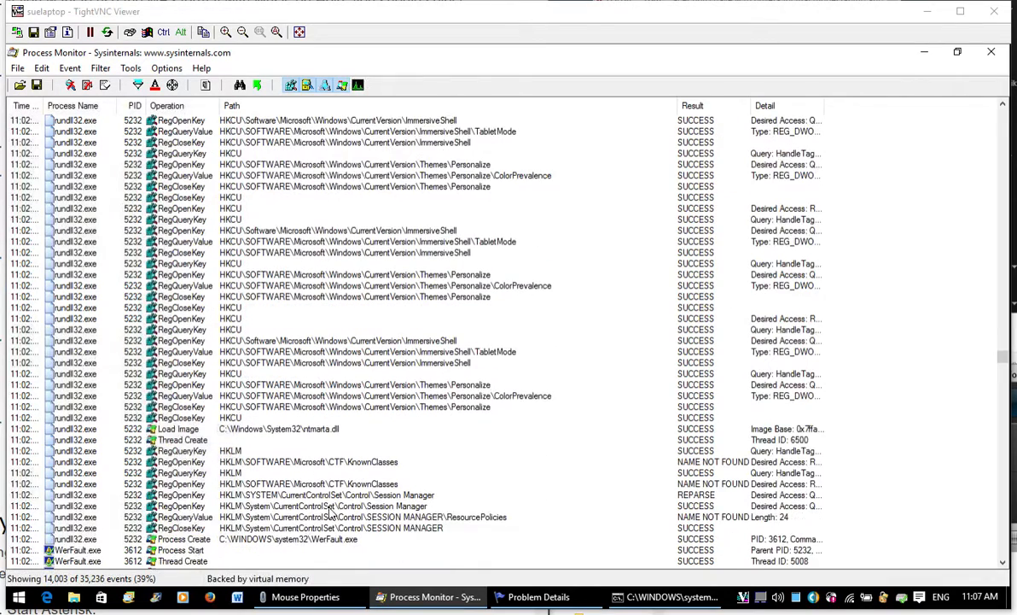
Examine the rundll32.exe events immediately before the WerFault.exe process start, including the KnownClasses and Session Manager entries
click(331, 517)
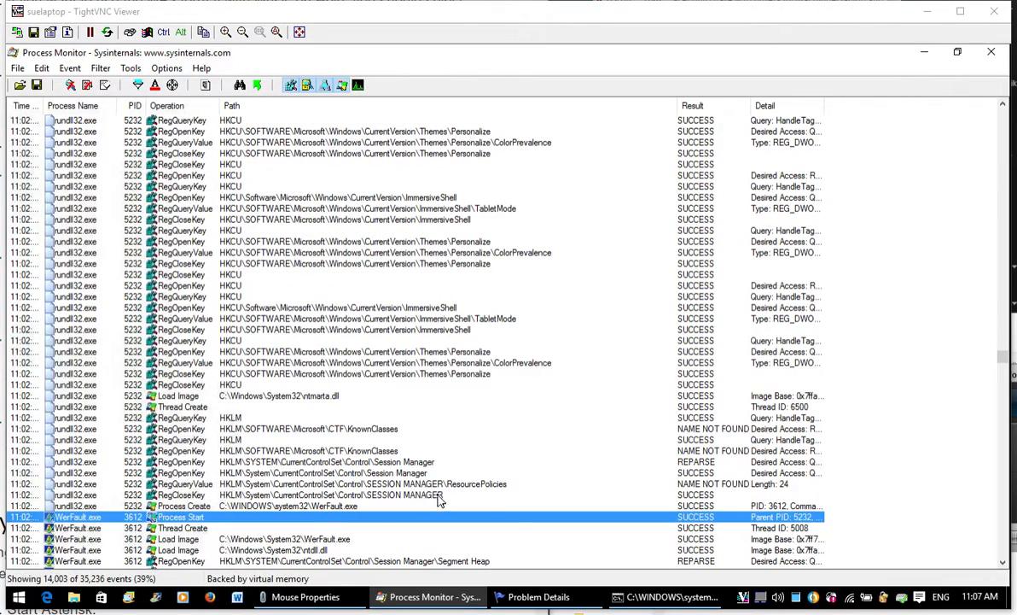
click(406, 495)
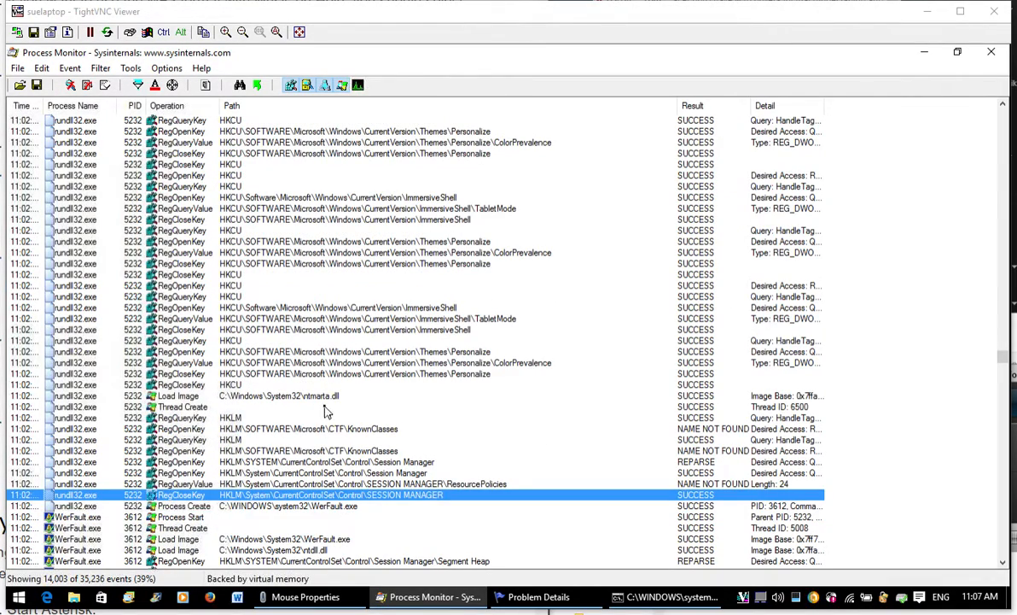
click(307, 396)
click(354, 427)
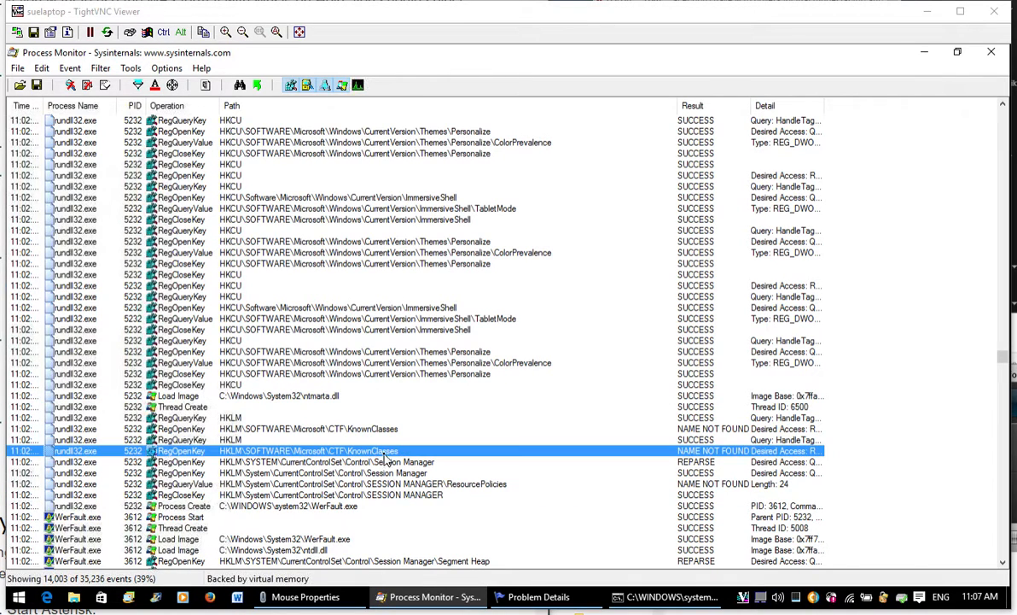
click(416, 450)
key(Down)
key(Down)
key(Down)
key(Down)
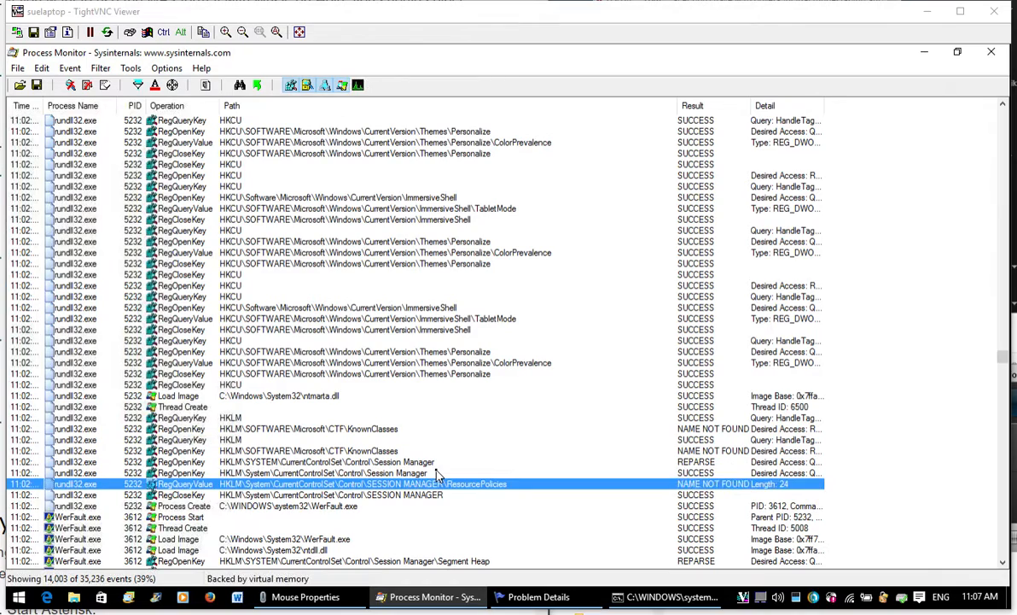
Trace the rundll32.exe events backwards from the WerFault.exe launch to the Elantech PointStick registry reads
key(Page_Up)
key(Page_Up)
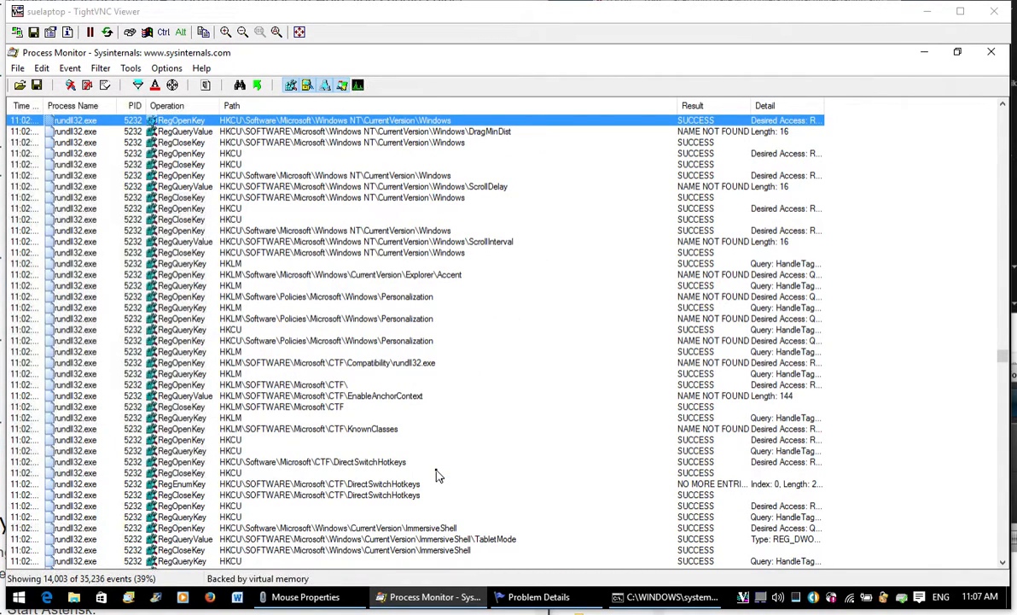
key(Page_Up)
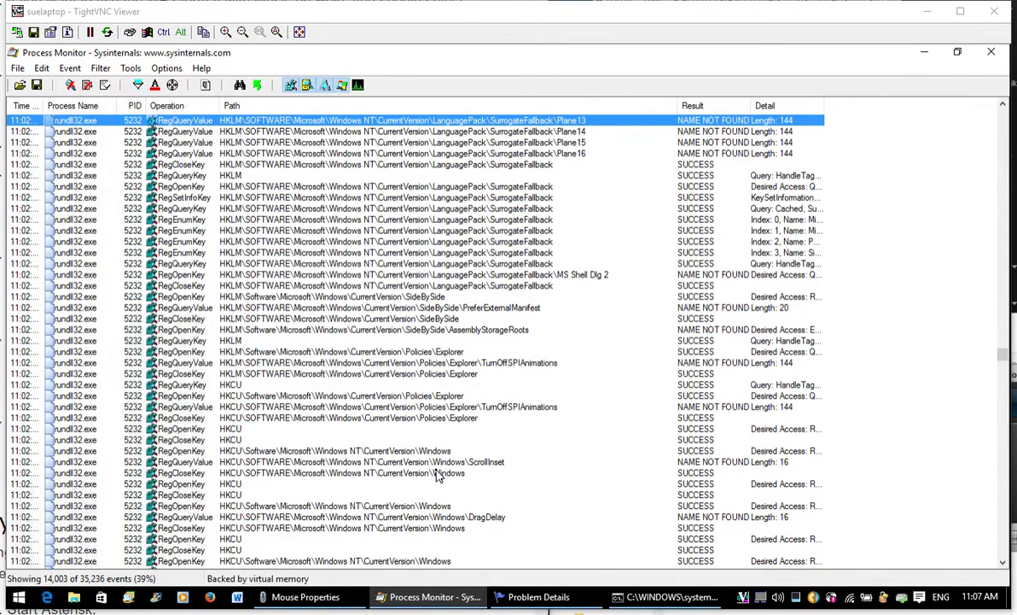
key(Page_Up)
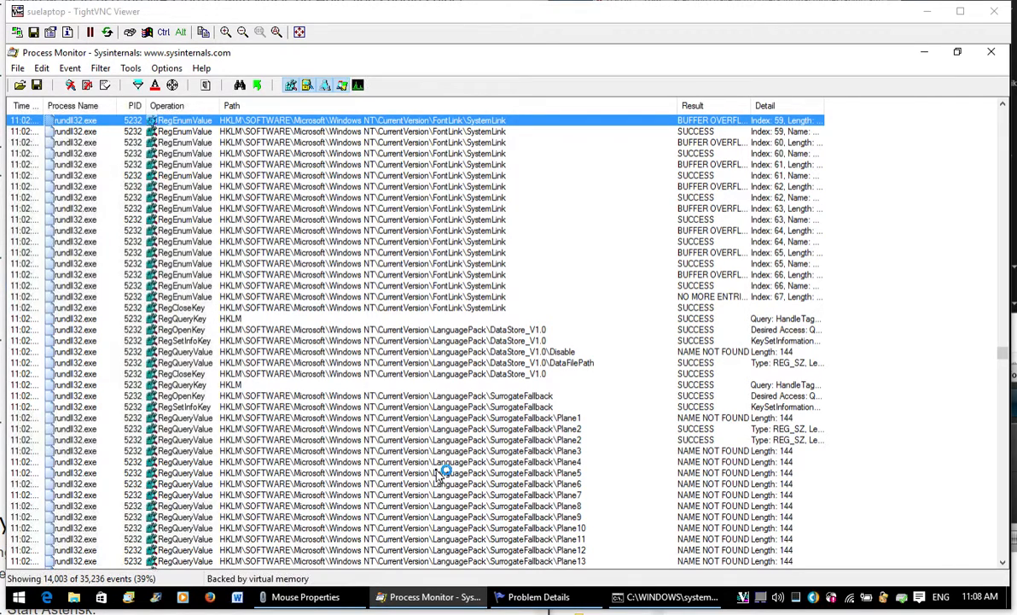
key(Page_Up)
key(Page_Up)
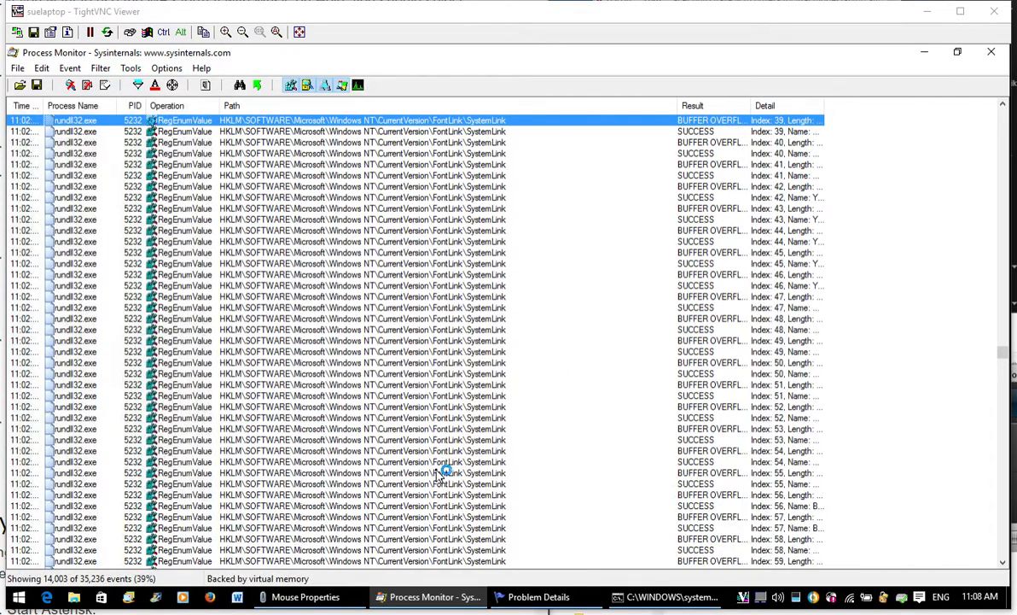
key(Page_Up)
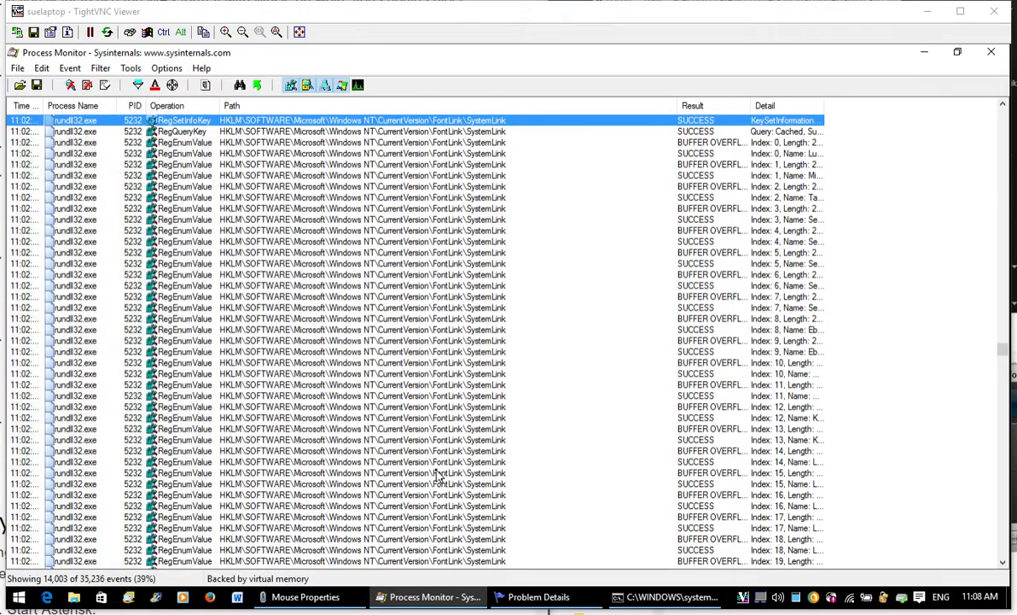
key(Page_Up)
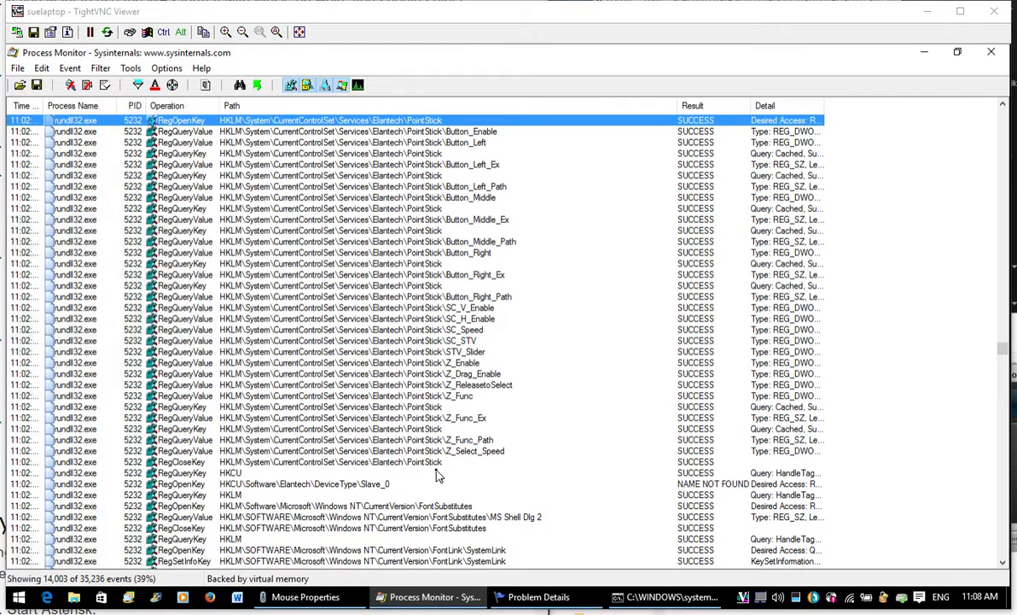
Find cmd and open Command Prompt as administrator, allowing the elevation request
click(19, 598)
text(cmd)
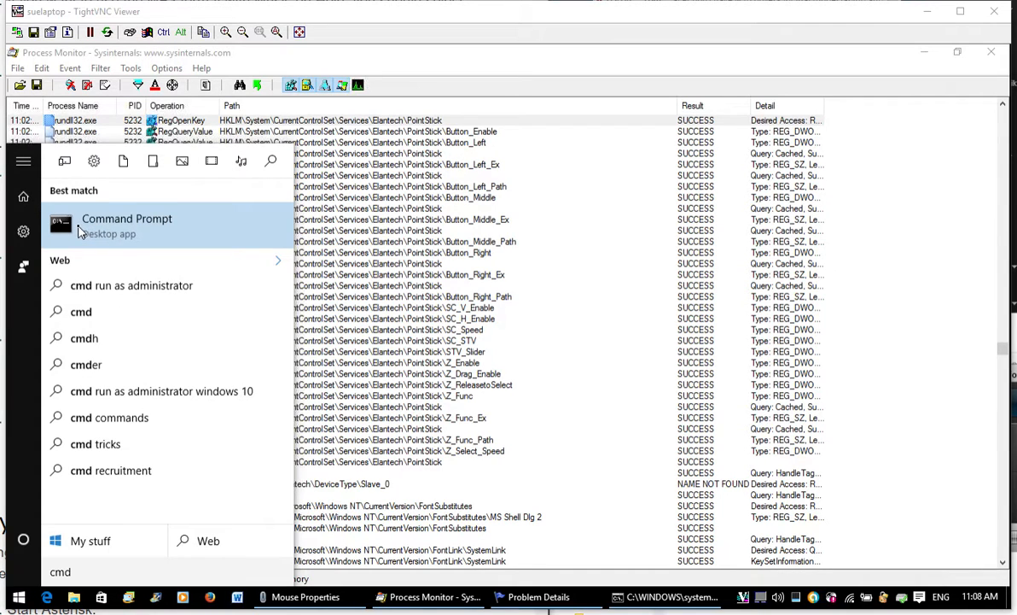
right_click(78, 230)
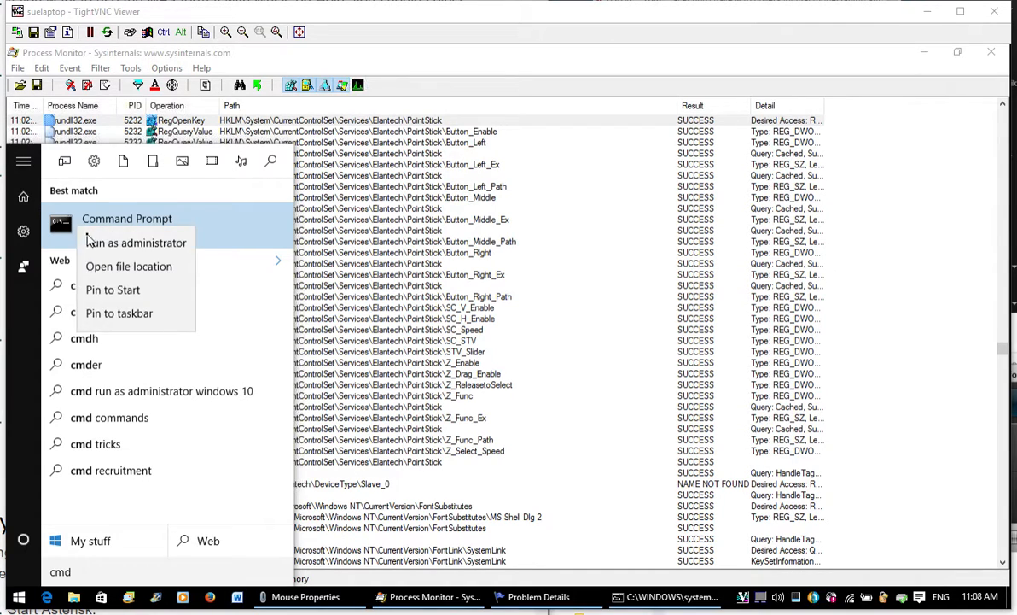
click(93, 227)
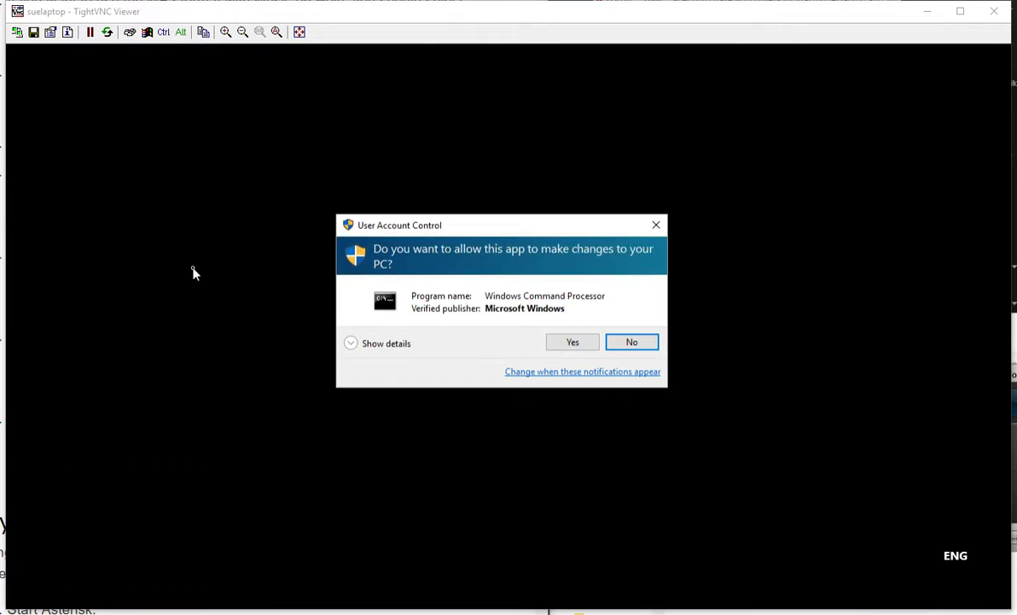
click(572, 342)
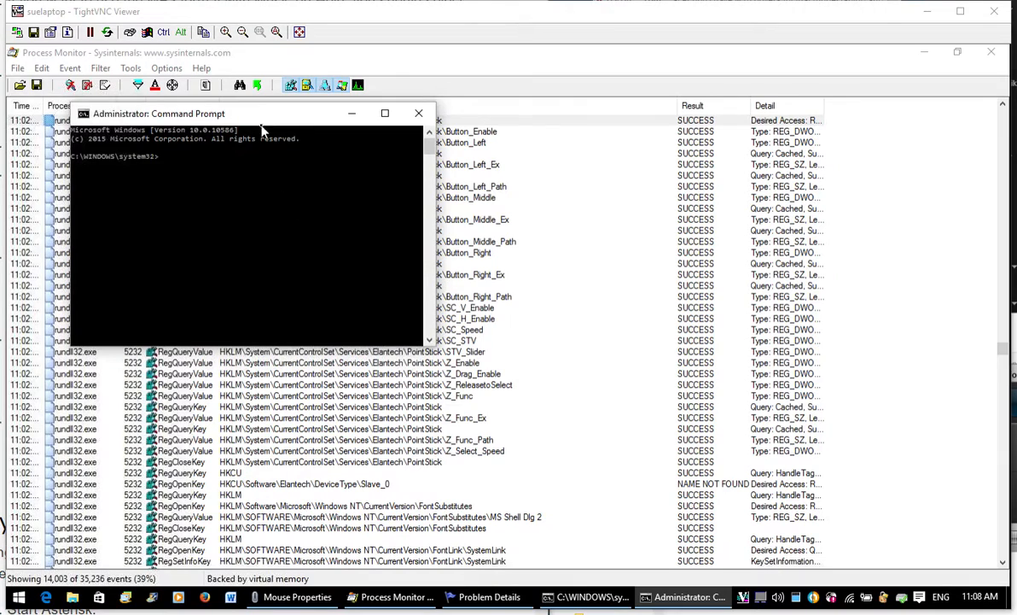
Move the Command Prompt window aside and try to stop the driver service with net stop elantech
drag(247, 120, 689, 241)
text(net)
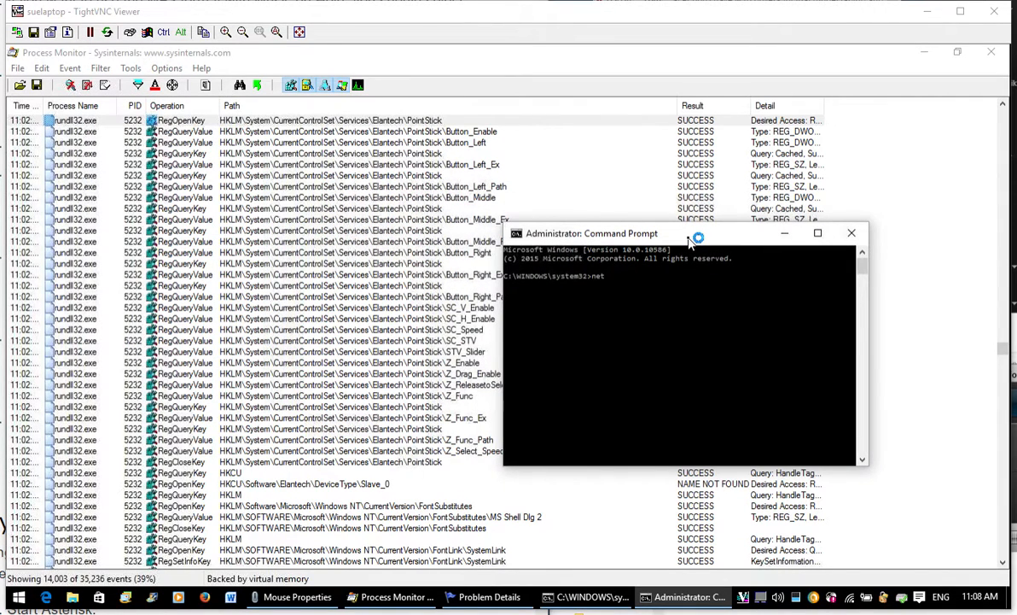
text( stop elantech)
key(Return)
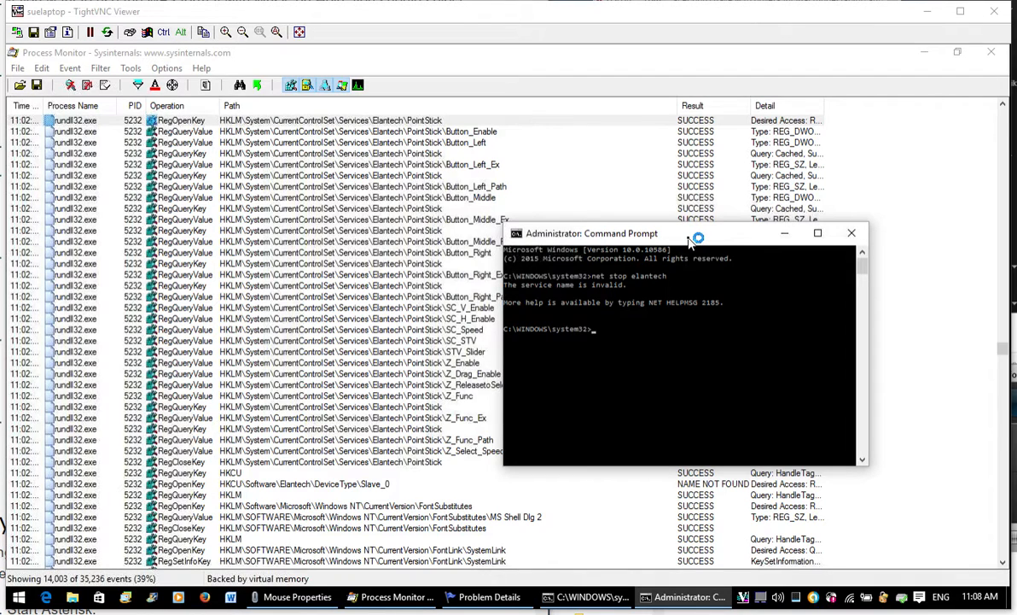
In Process Monitor, find the Elantech\DeviceType\Master_0\Tap_Enable query and jump to that value in Registry Editor
click(479, 429)
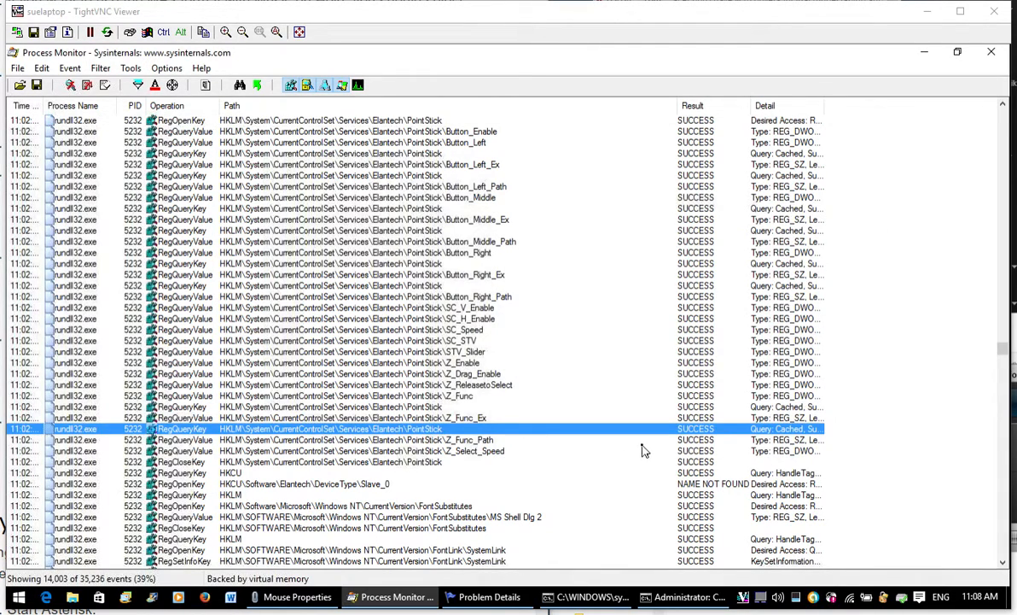
click(618, 484)
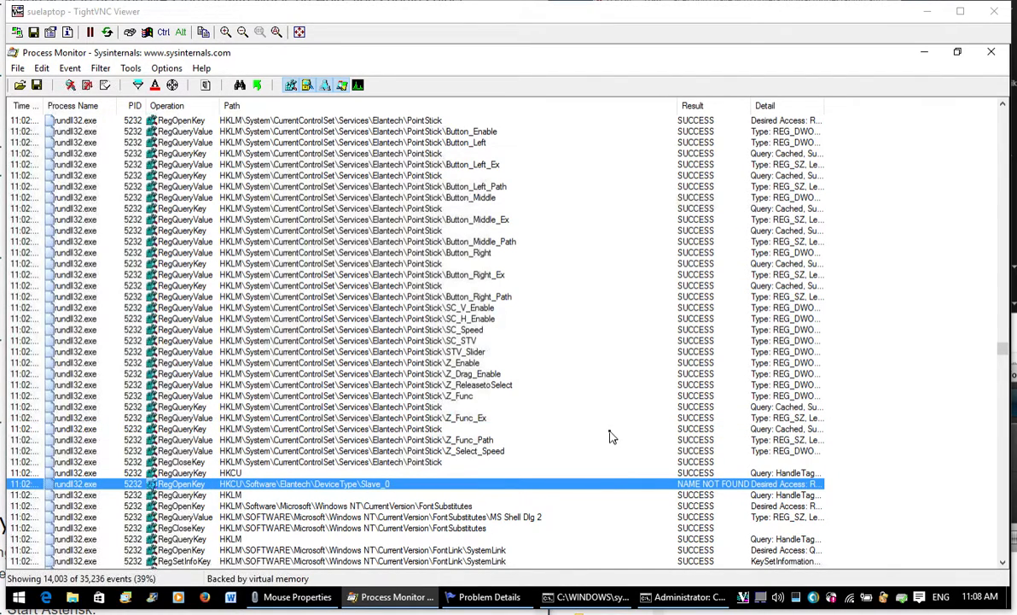
click(1003, 192)
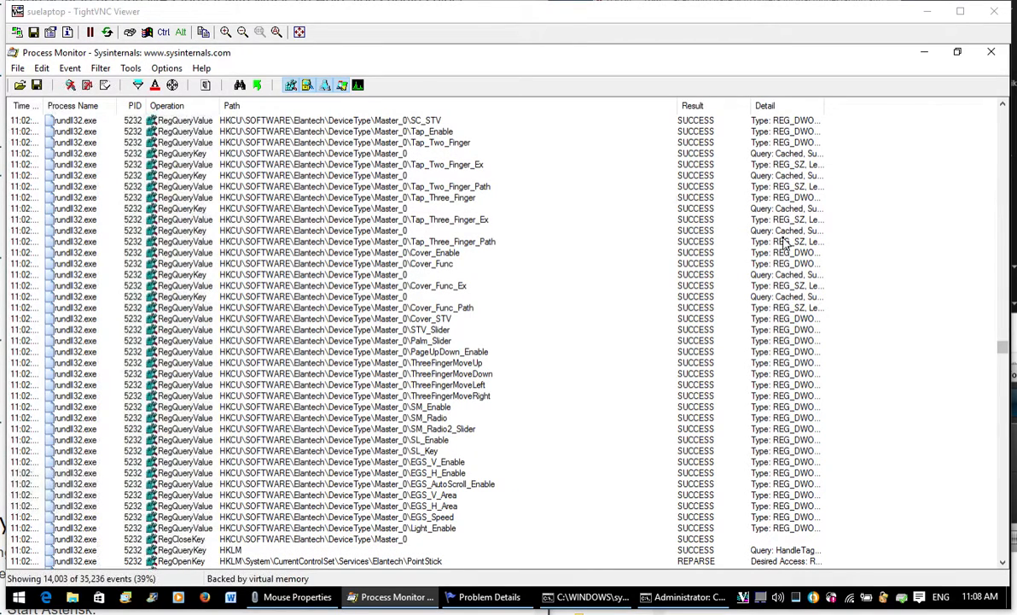
click(452, 164)
scroll(460, 166, up, 1)
scroll(444, 164, up, 1)
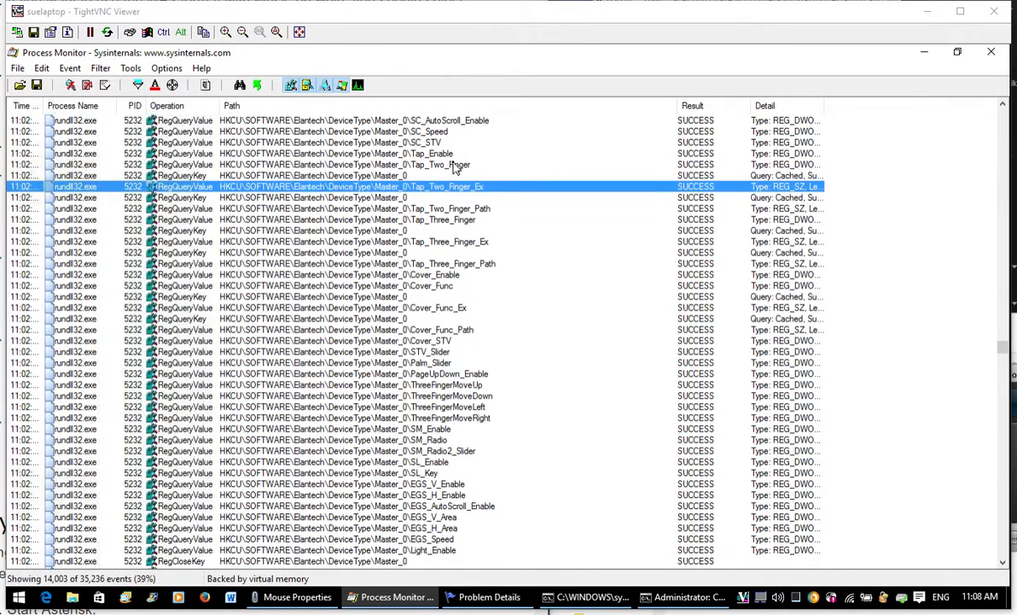
right_click(421, 153)
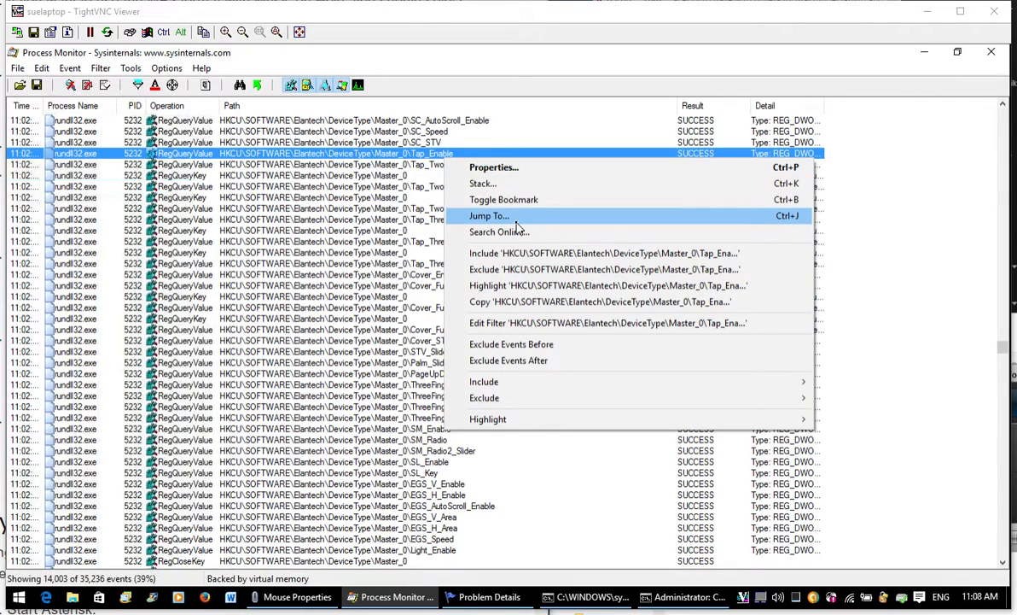
click(514, 220)
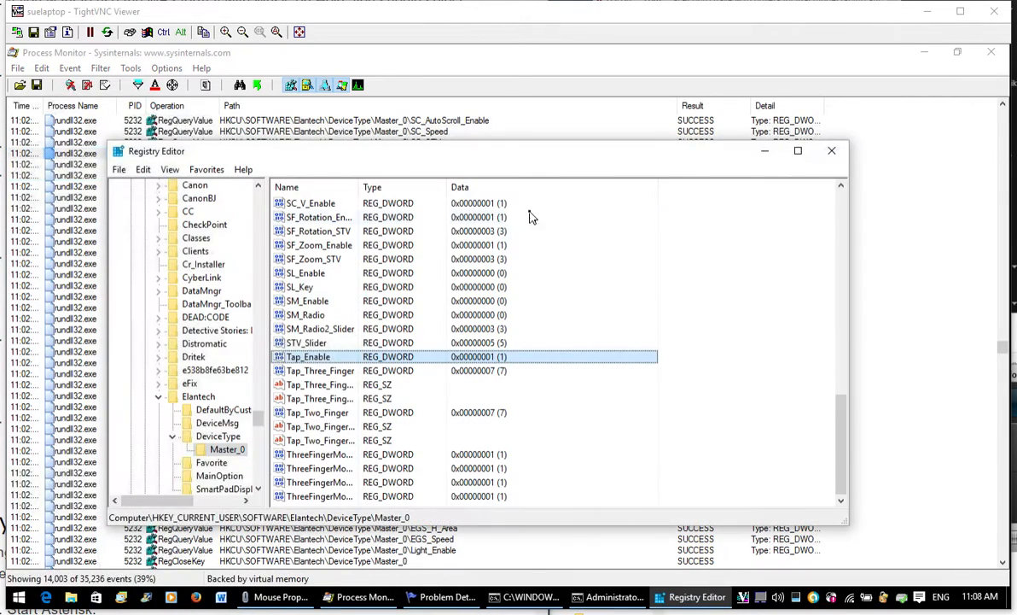
Set the Tap_Enable value under Elantech\DeviceType\Master_0 to 0
key(Return)
text(0)
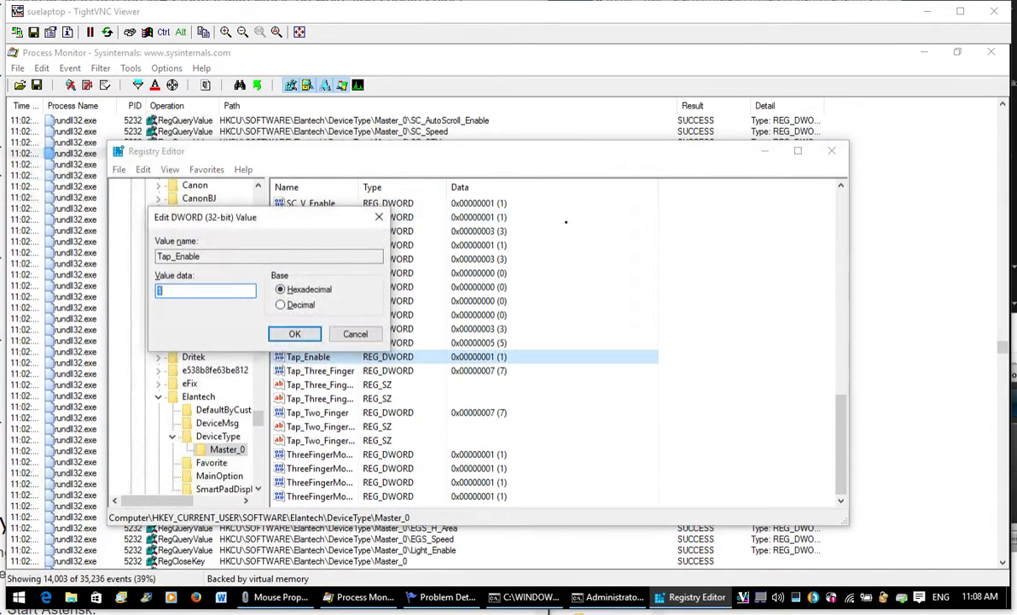
key(Return)
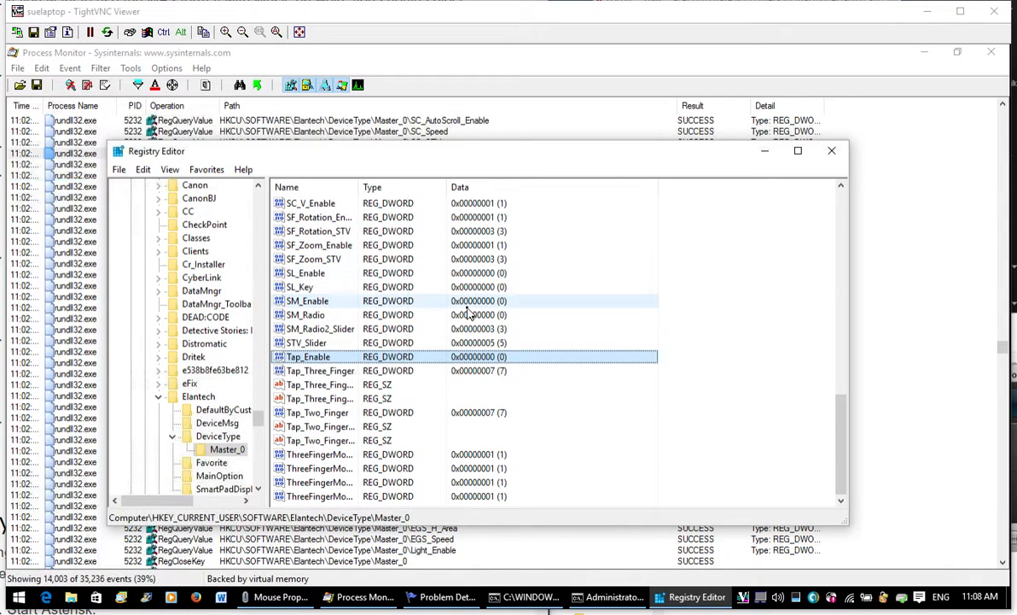
scroll(468, 314, up, 1)
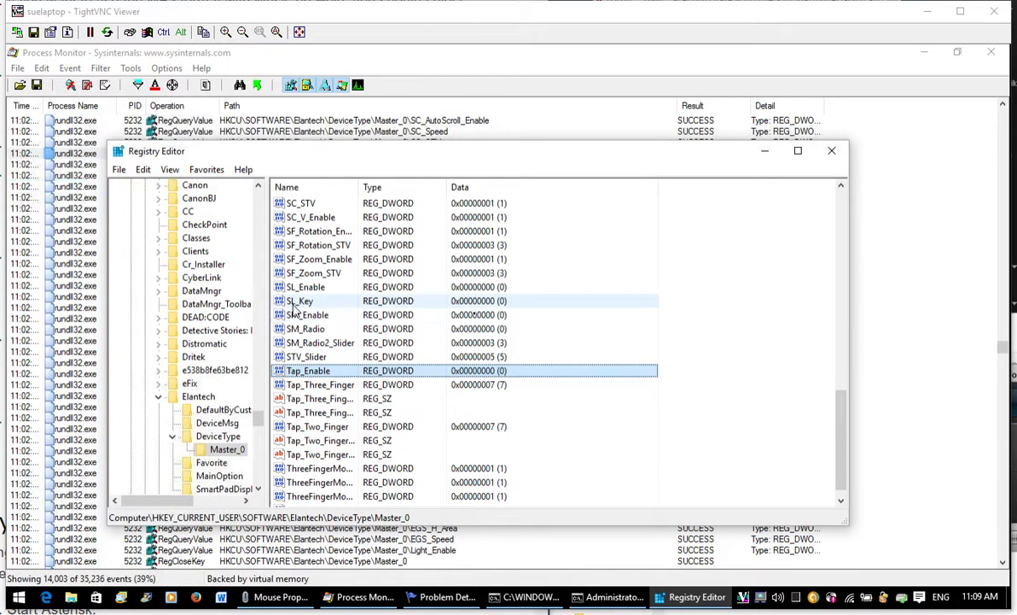
Search the whole registry for Tap_Enable, starting from the Computer root and looking at keys, values and data
click(476, 316)
click(322, 376)
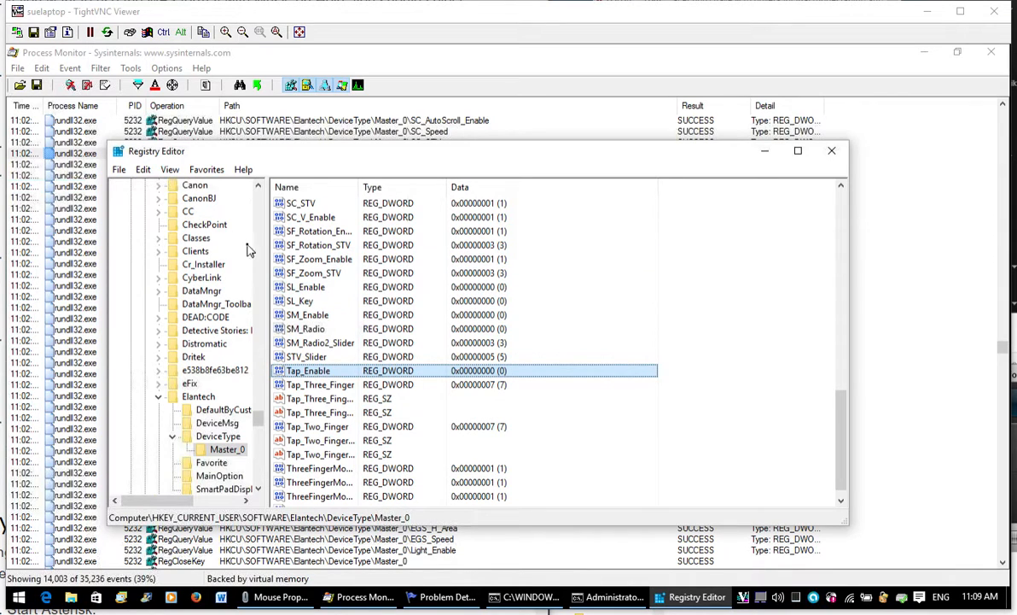
drag(259, 417, 264, 196)
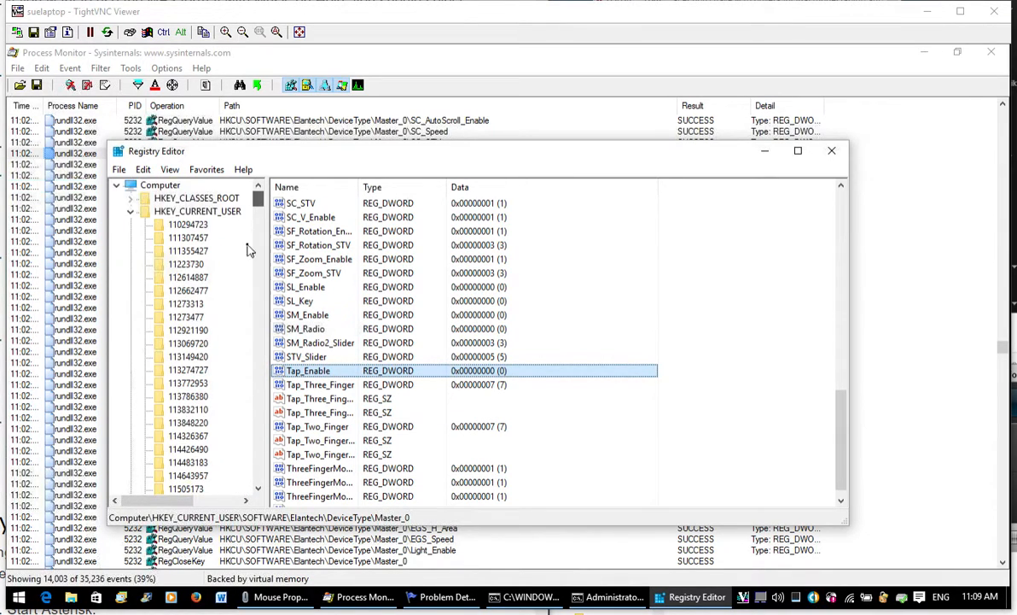
click(157, 186)
key(ctrl+f)
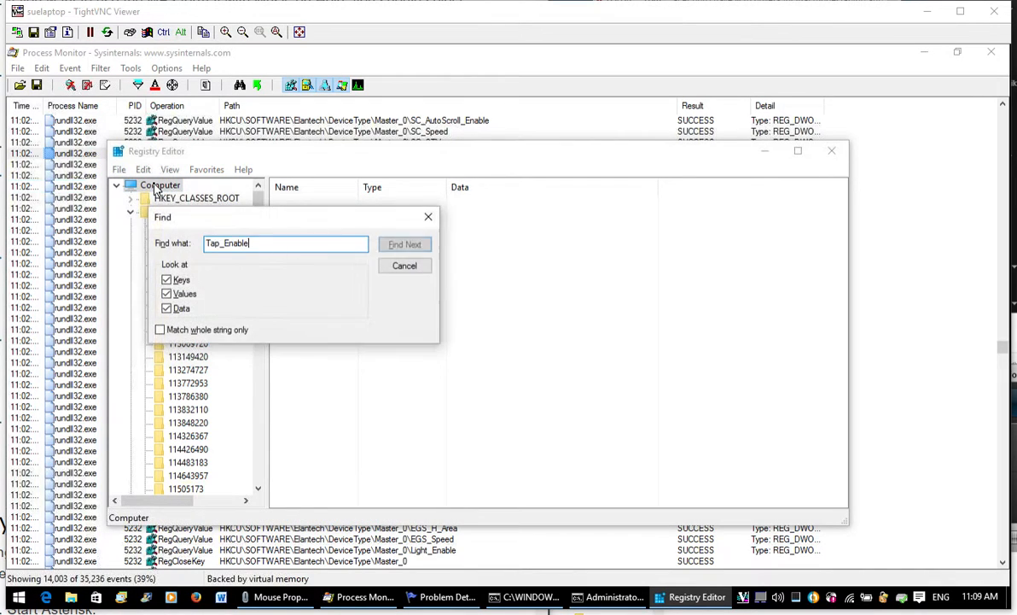
key(Return)
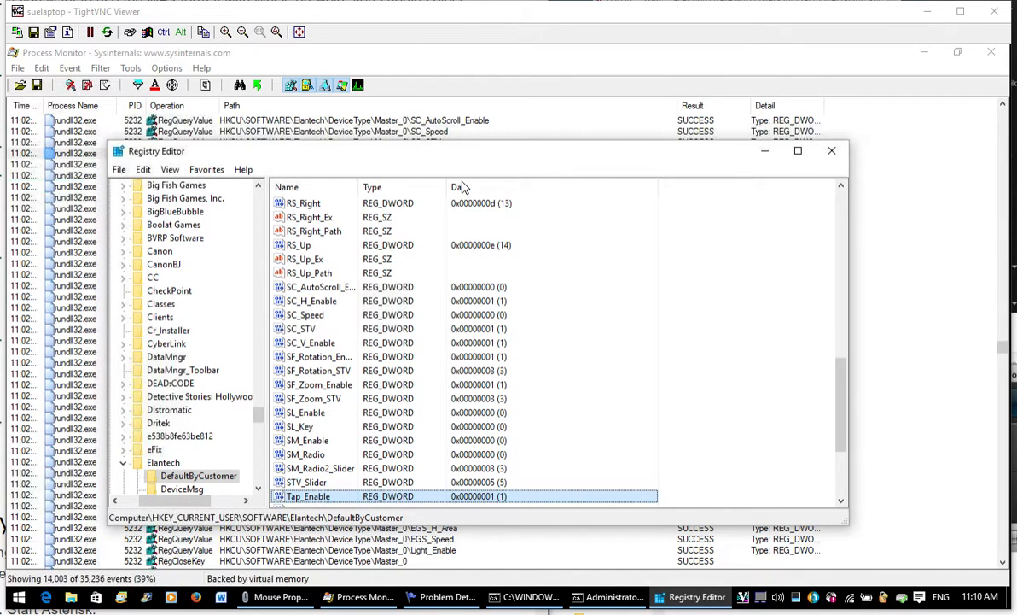
Set Tap_Enable under HKEY_CURRENT_USER\SOFTWARE\Elantech\DefaultByCustomer to 0
key(Return)
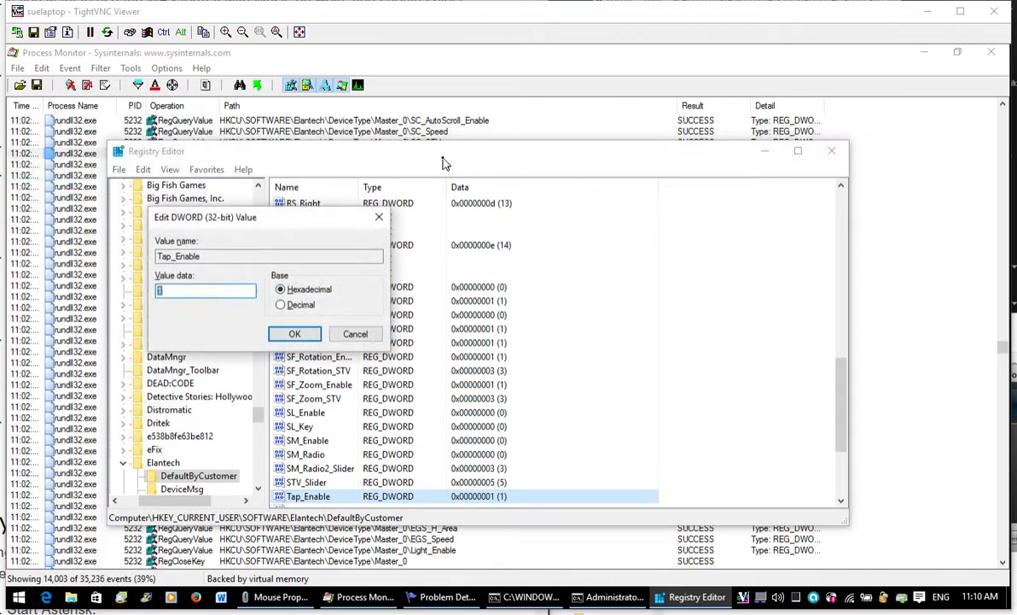
text(0)
key(Return)
Continue the search to HKEY_LOCAL_MACHINE\SYSTEM\ControlSet001\Services\Elantech\SmartPad and set its Tap_Enable value to 0
key(F3)
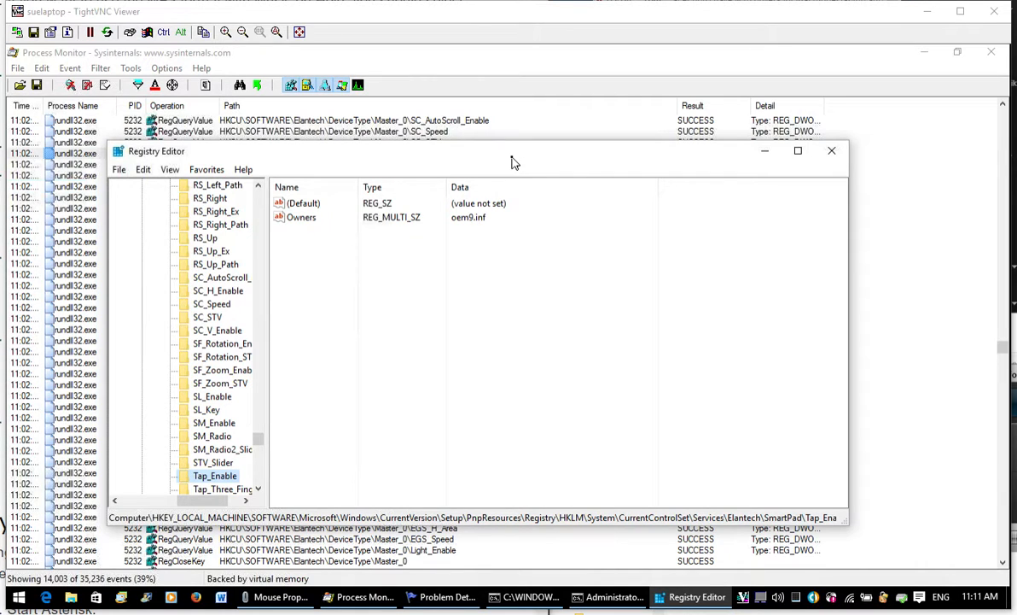
key(F3)
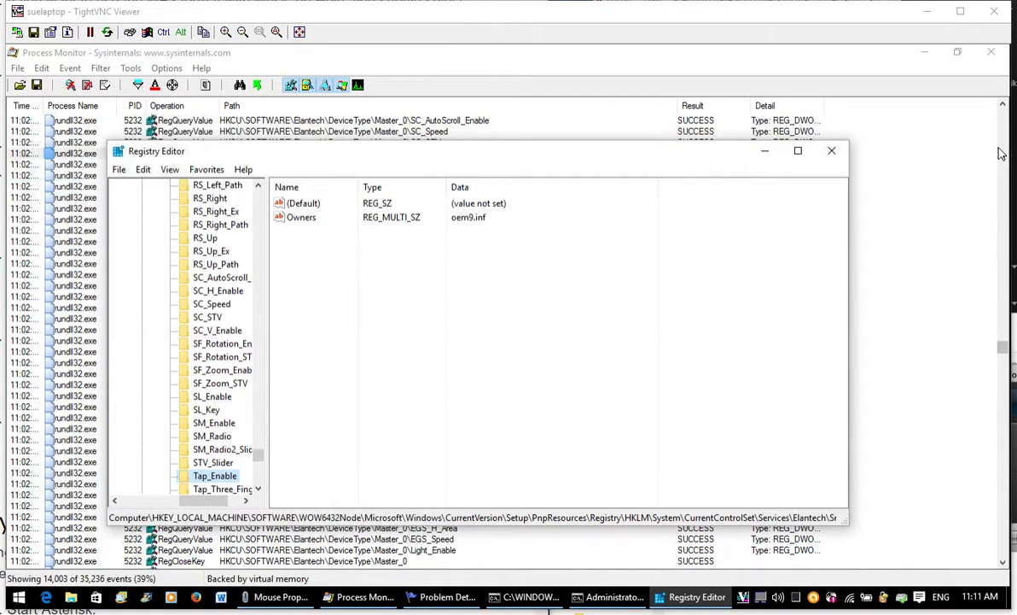
key(F3)
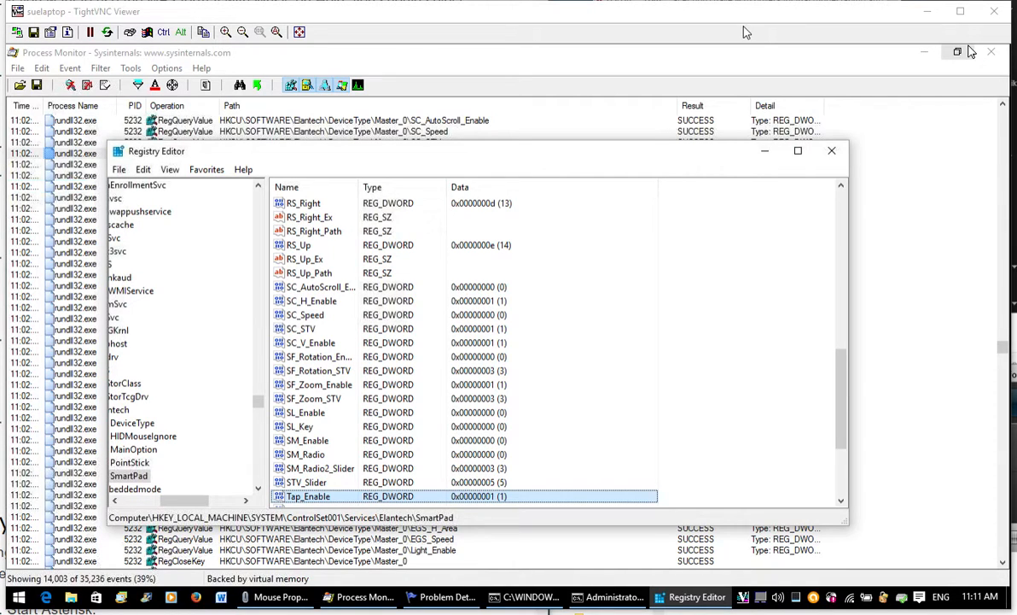
key(Return)
text(0)
key(Return)
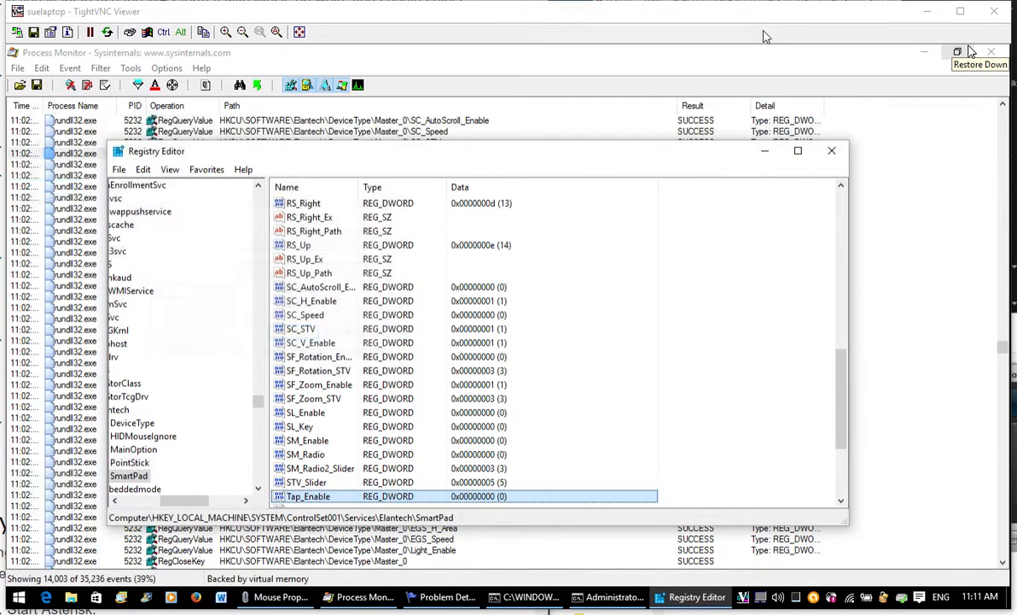
Check the remaining Tap_Enable matches through to the end of the registry and dismiss the search notice
key(F3)
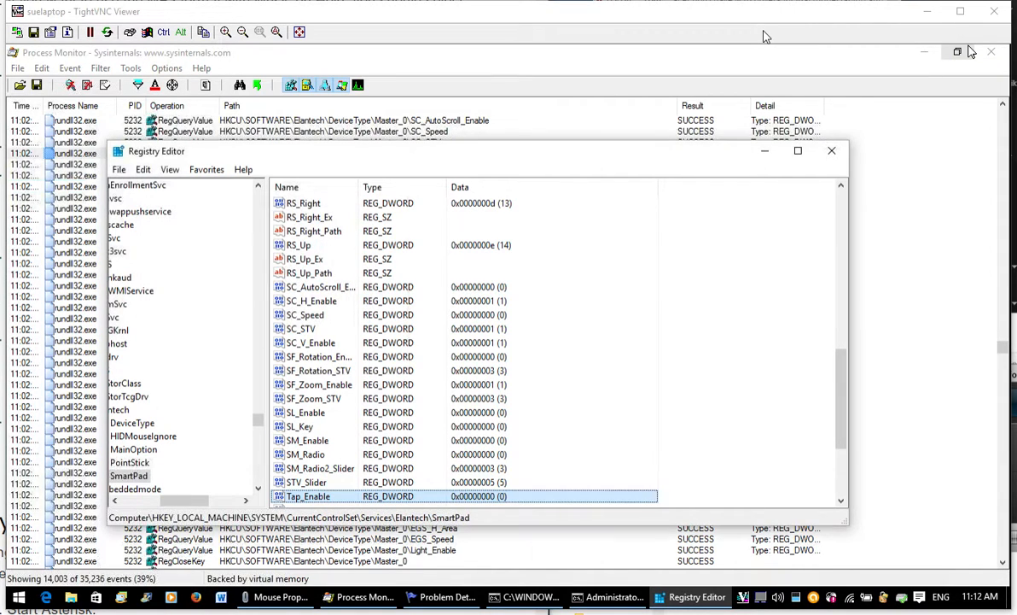
key(F3)
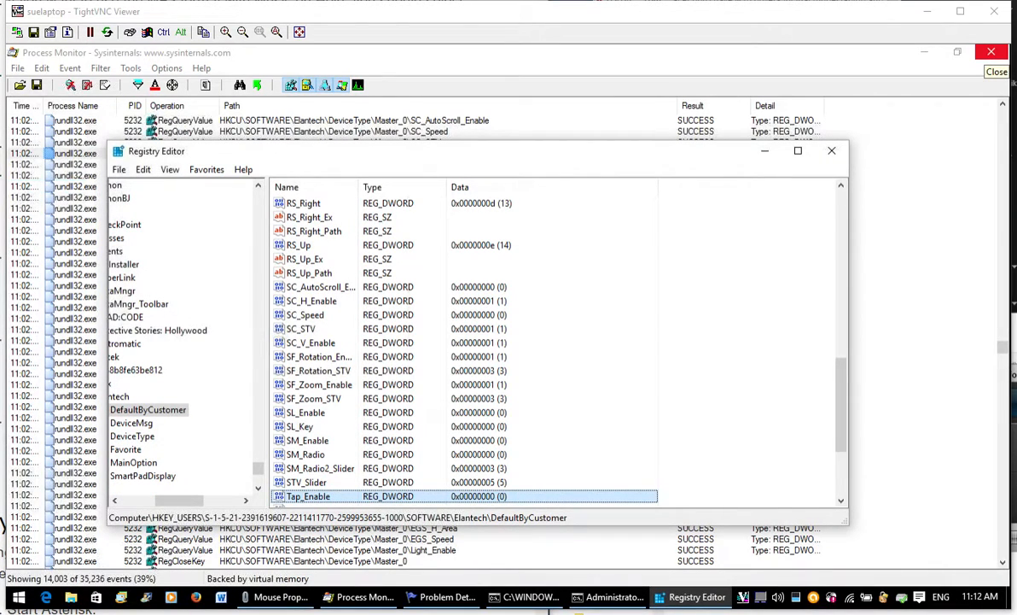
key(F3)
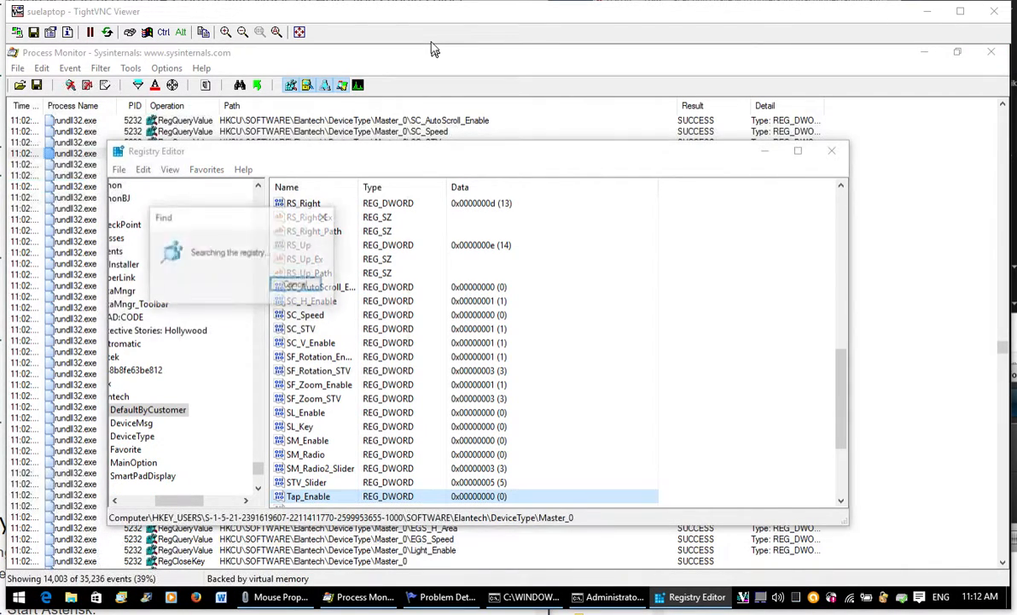
key(F3)
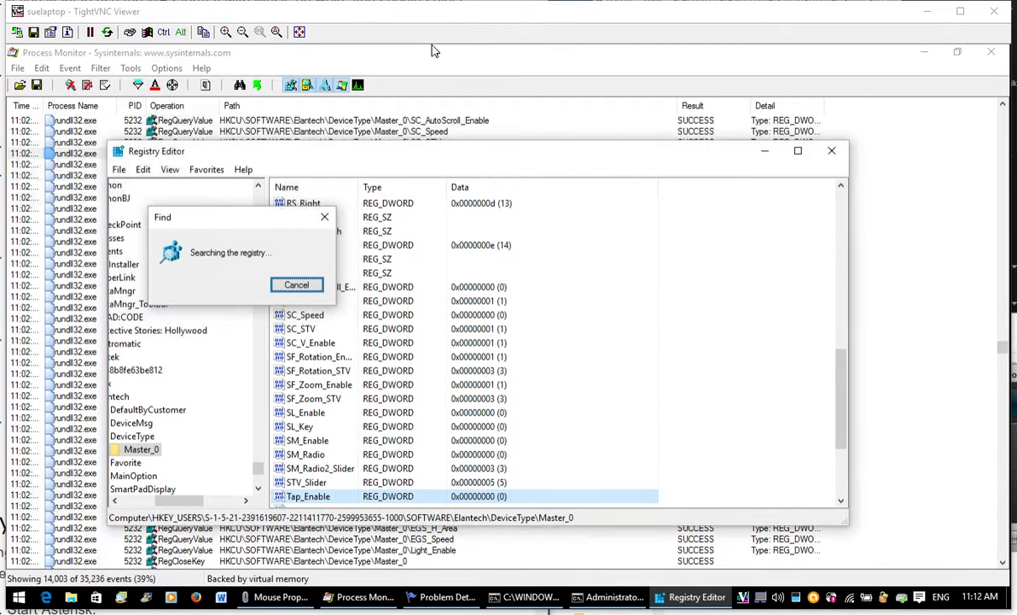
click(598, 320)
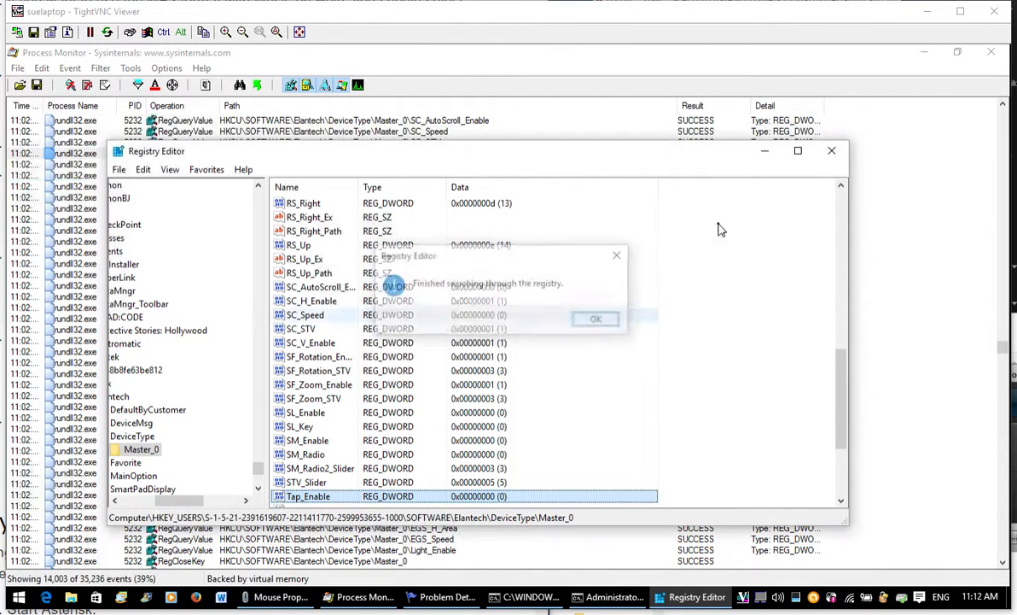
drag(771, 155, 779, 153)
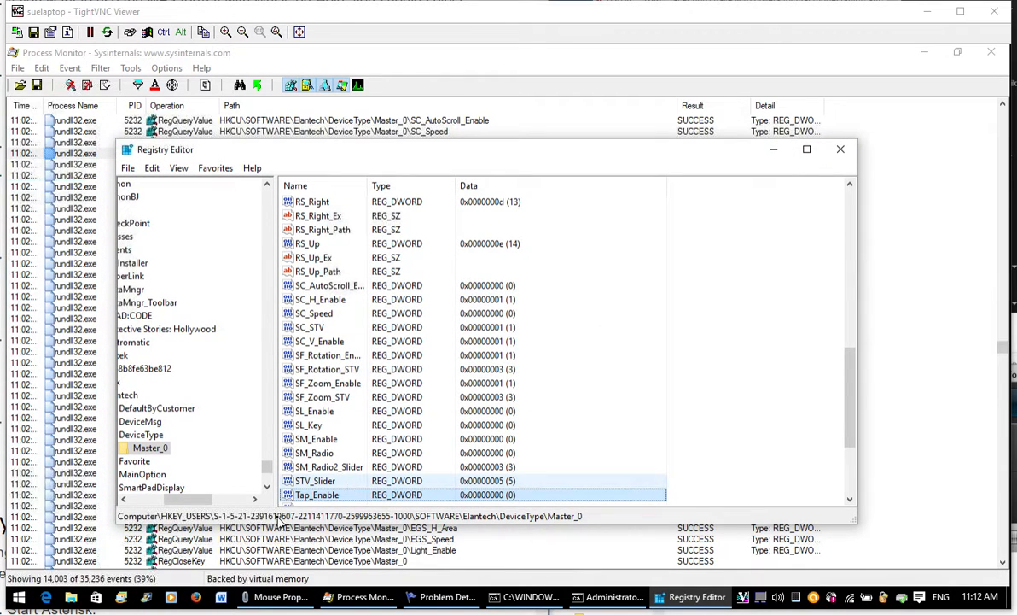
Force an immediate restart of the laptop by running shutdown -r -f -t 01 from the Run dialog
click(18, 597)
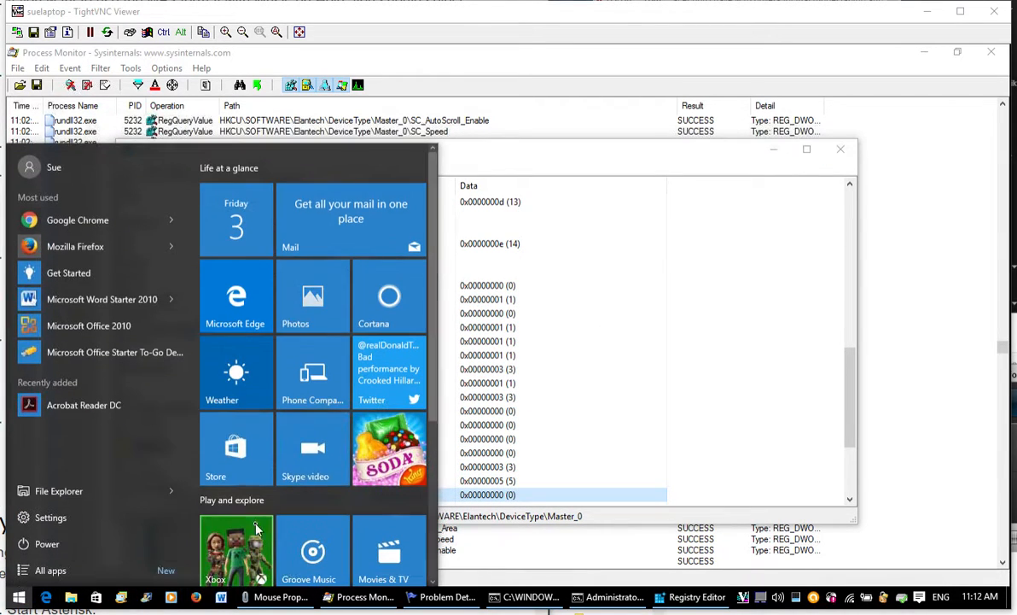
right_click(18, 596)
click(104, 528)
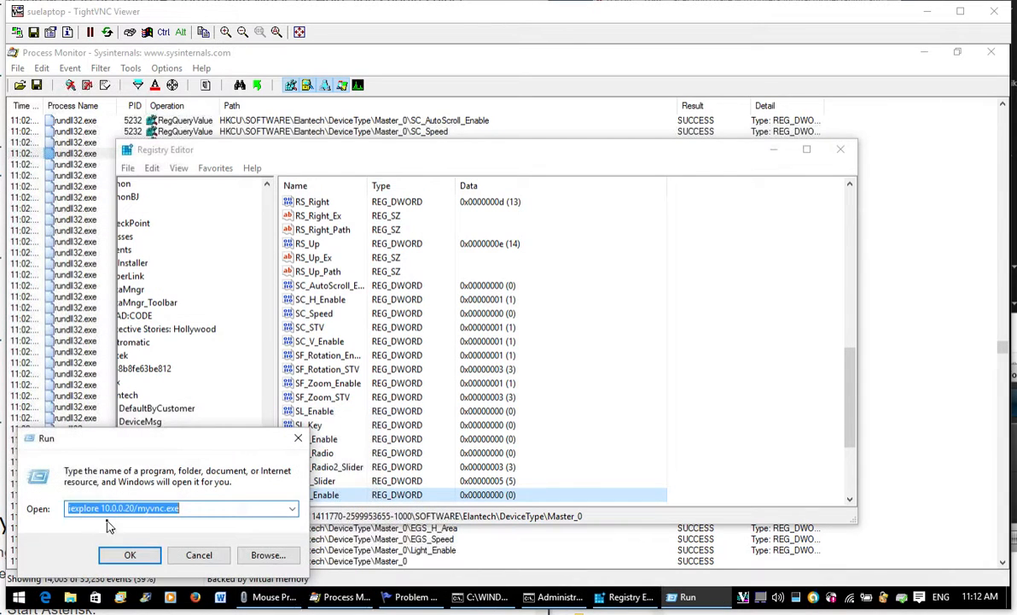
text(shutdown)
key(Down)
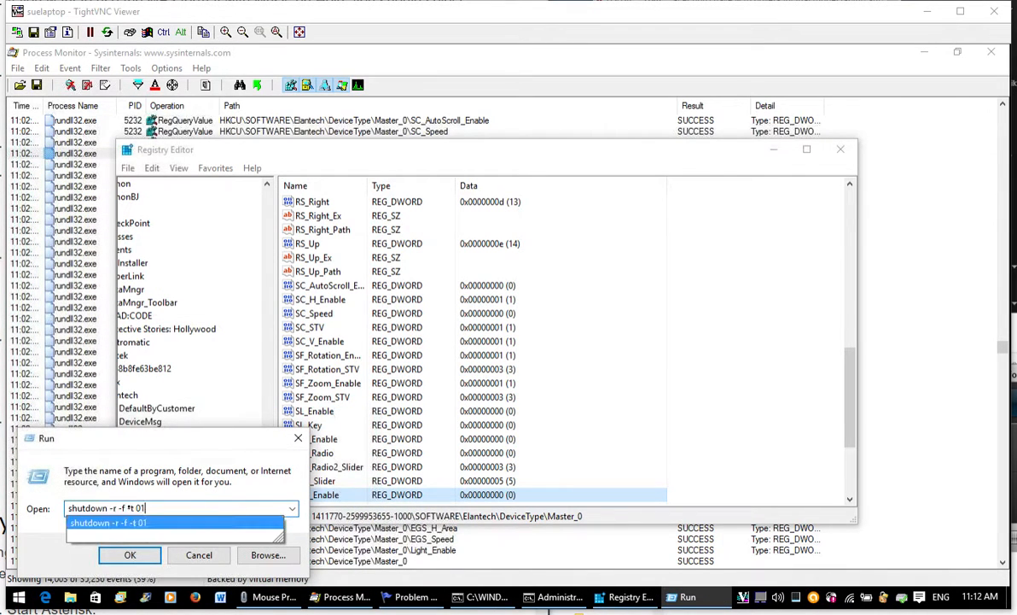
key(Return)
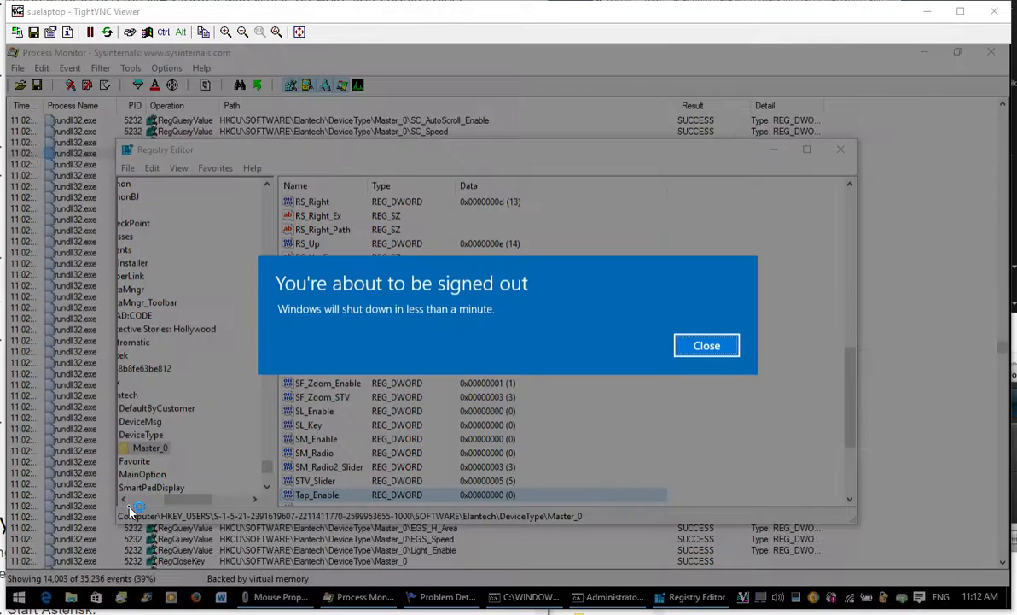